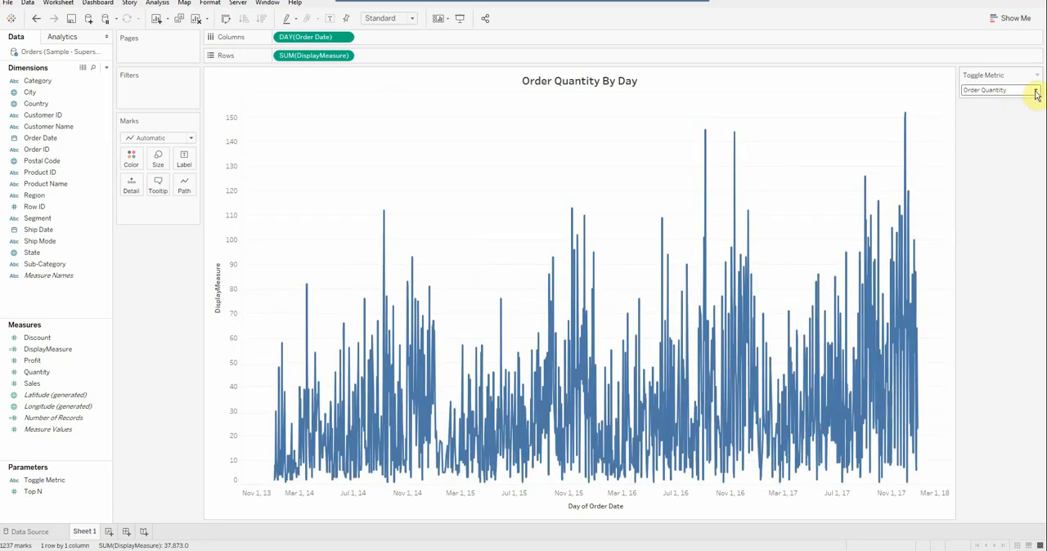
# Switch the Toggle Metric parameter of the finished chart to Sales Amount.
pyautogui.click(1035, 94)
pyautogui.click(1003, 122)
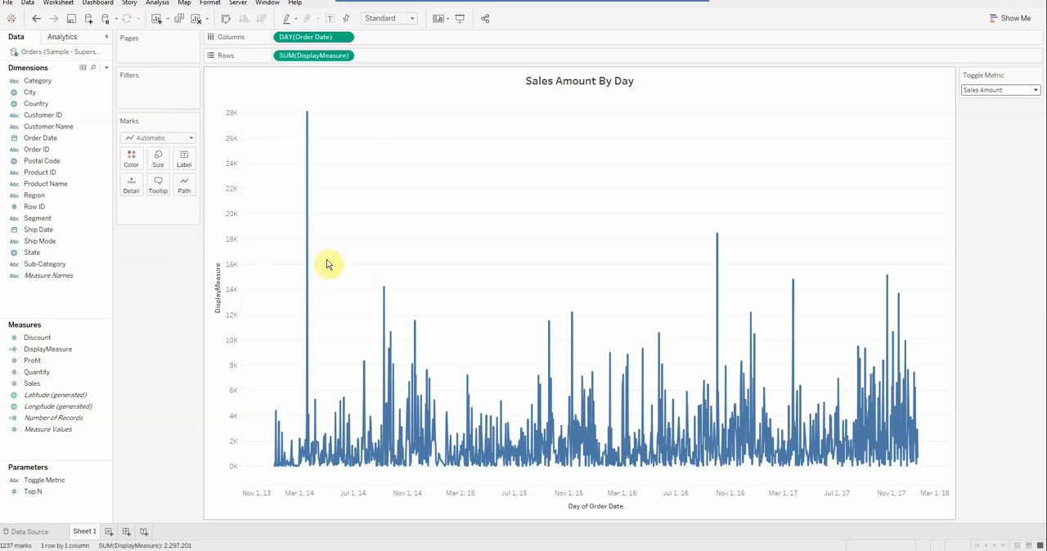
# Create a new workbook, continuing the product trial, and maximize its window.
pyautogui.click(8, 3)
pyautogui.click(10, 4)
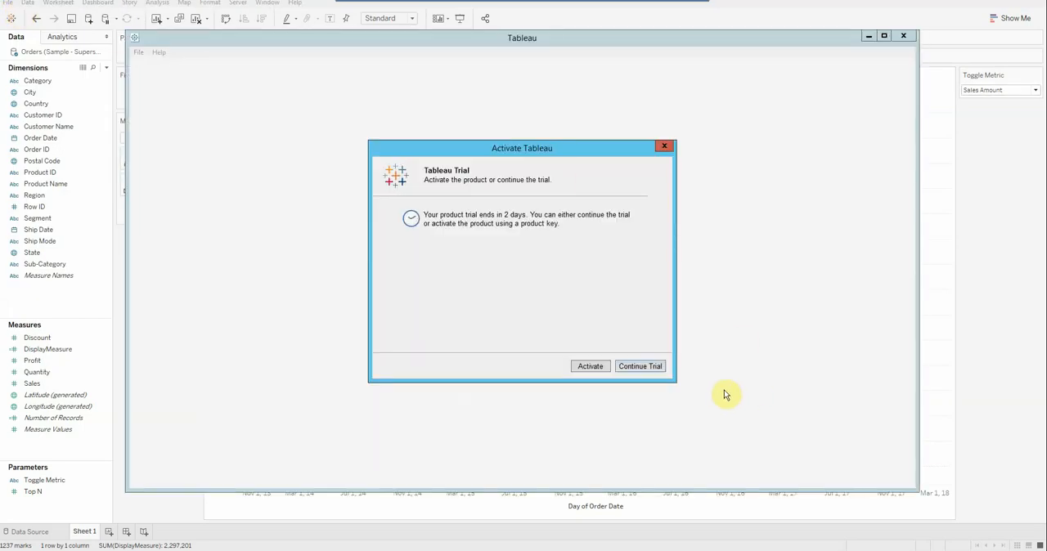
pyautogui.click(647, 366)
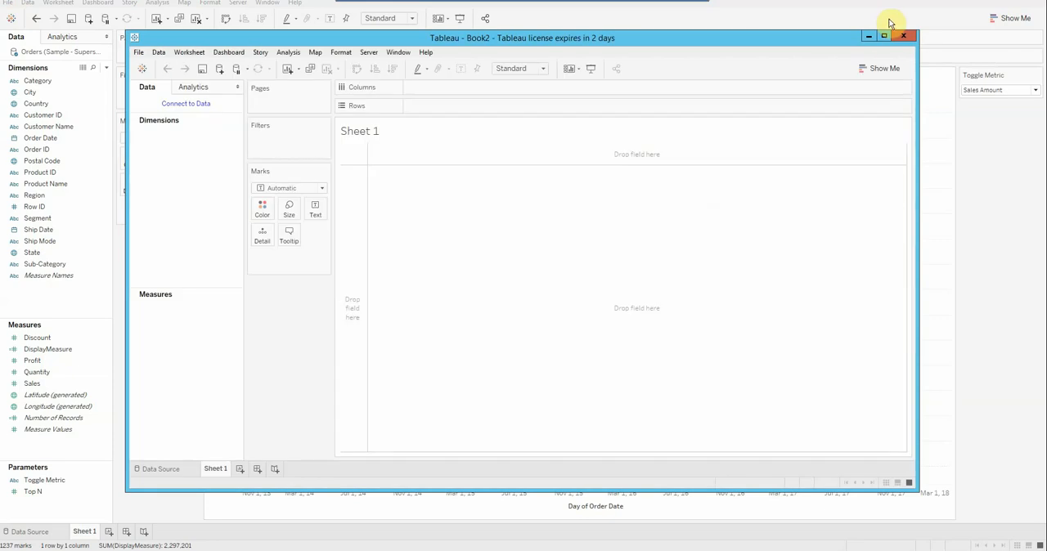
pyautogui.click(884, 36)
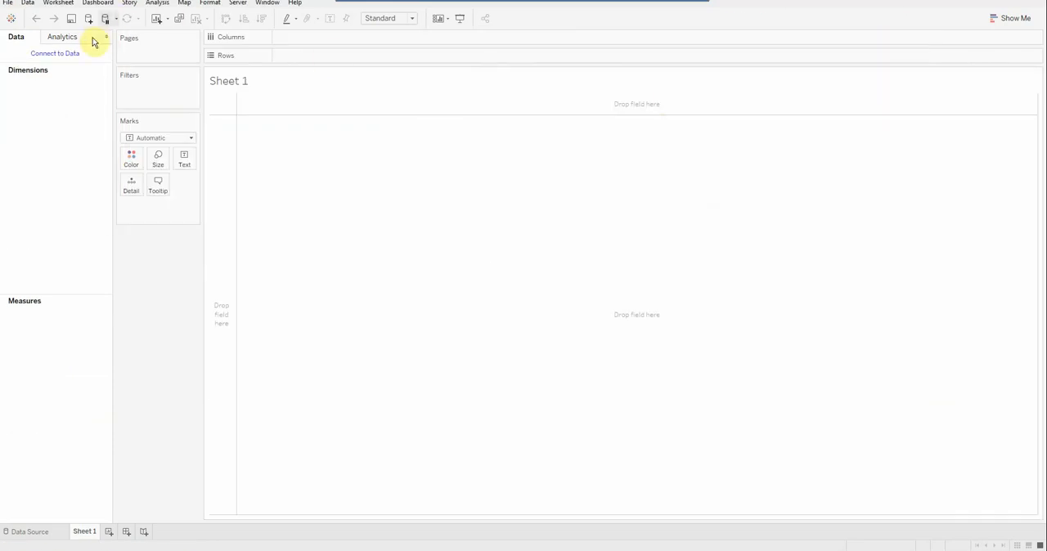
# Connect to the Excel file Sample - Superstore.xls and add its Orders sheet to the data source.
pyautogui.click(61, 52)
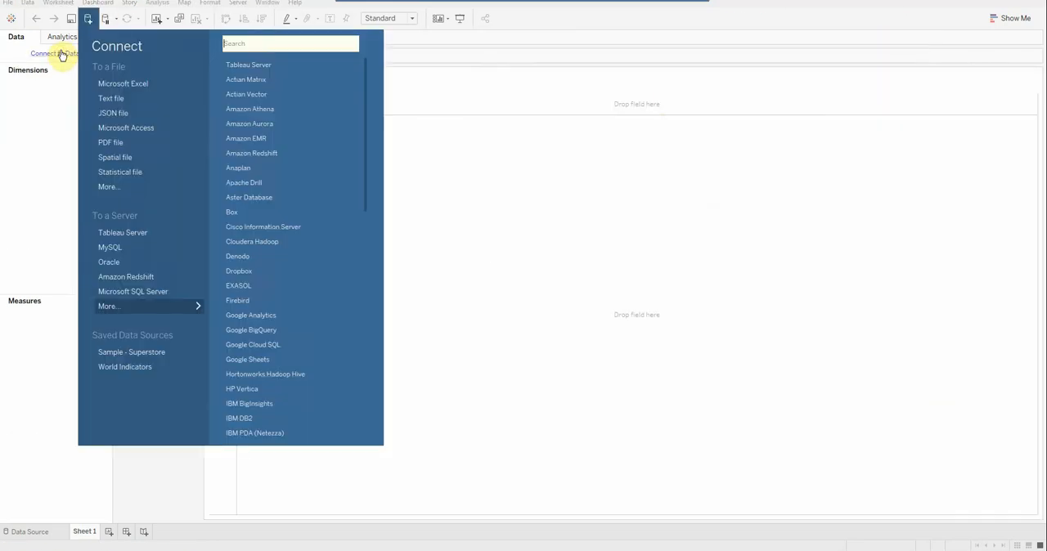
pyautogui.click(135, 84)
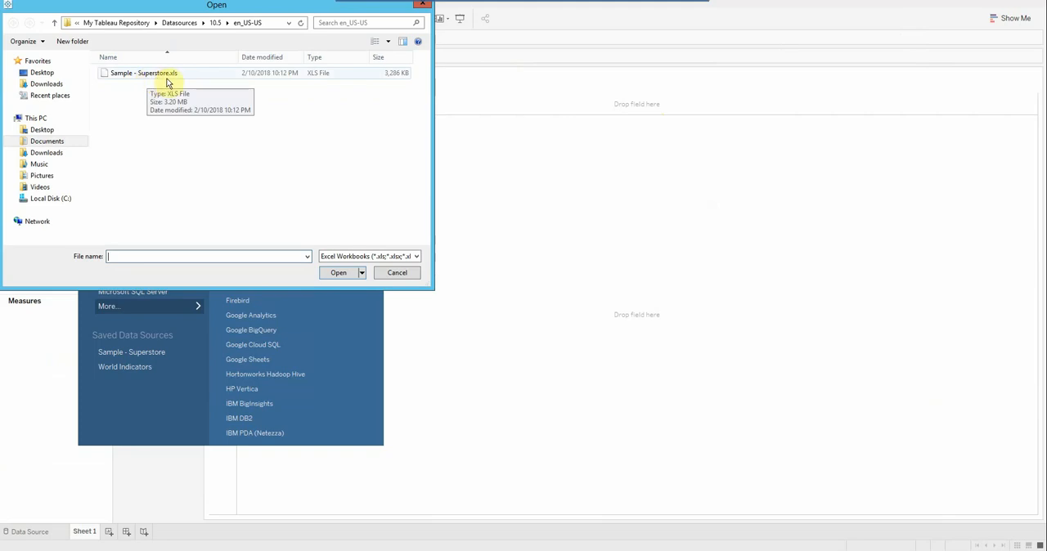
pyautogui.click(158, 75)
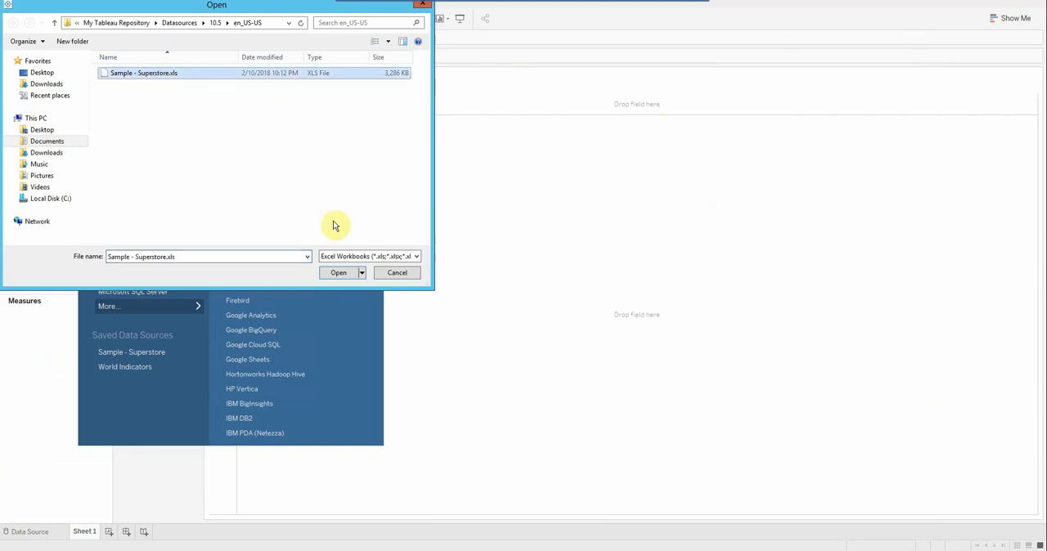
pyautogui.click(338, 272)
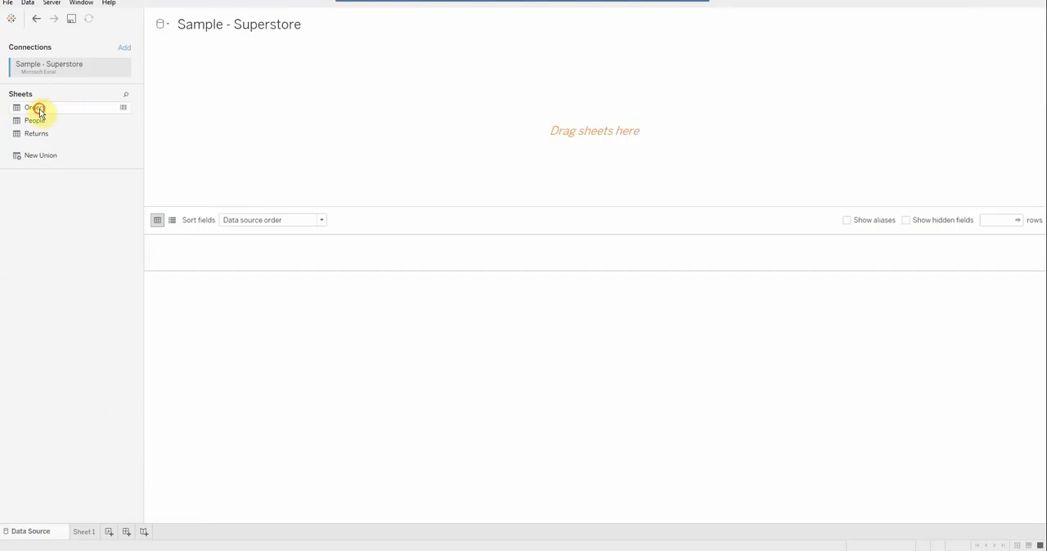
pyautogui.moveTo(39, 110); pyautogui.dragTo(414, 122)
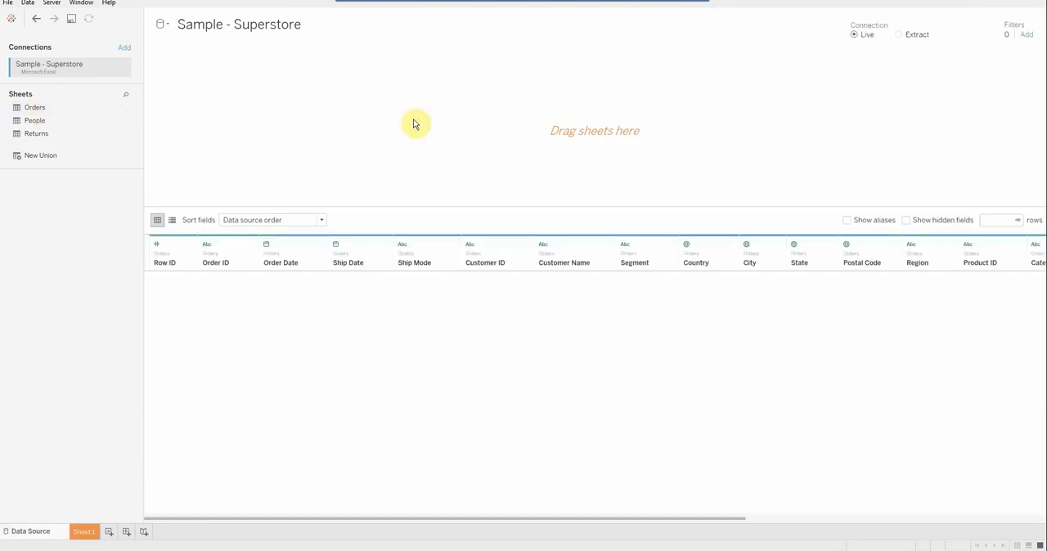
# Place the Order Date dimension on Columns in Sheet 1.
pyautogui.click(82, 534)
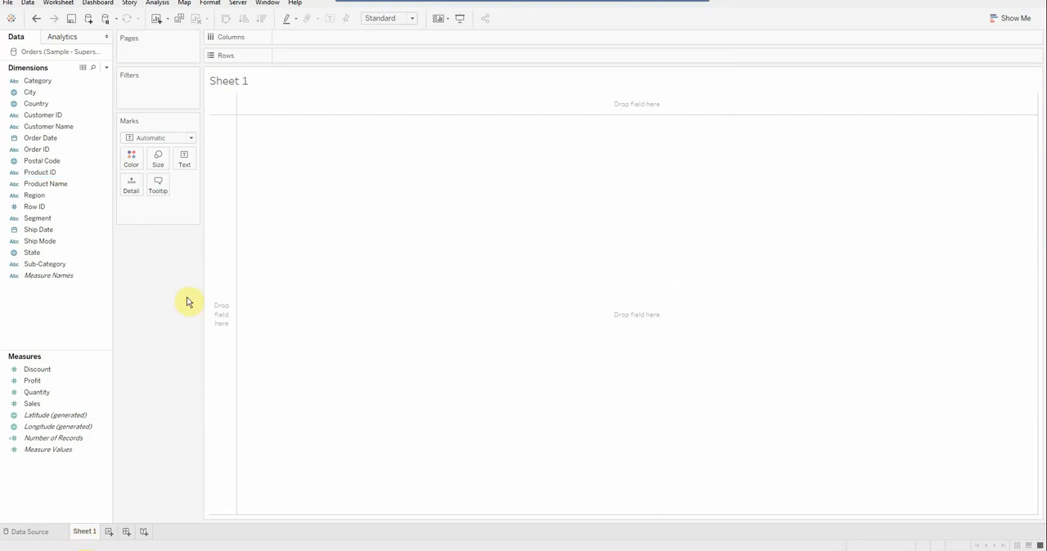
pyautogui.click(50, 138)
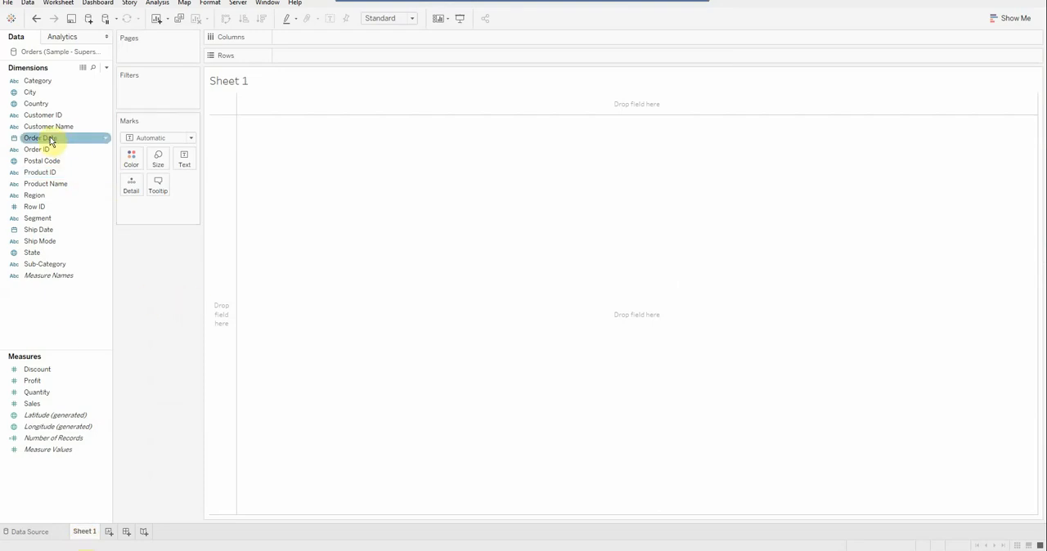
pyautogui.click(49, 137)
pyautogui.moveTo(49, 136); pyautogui.dragTo(383, 38)
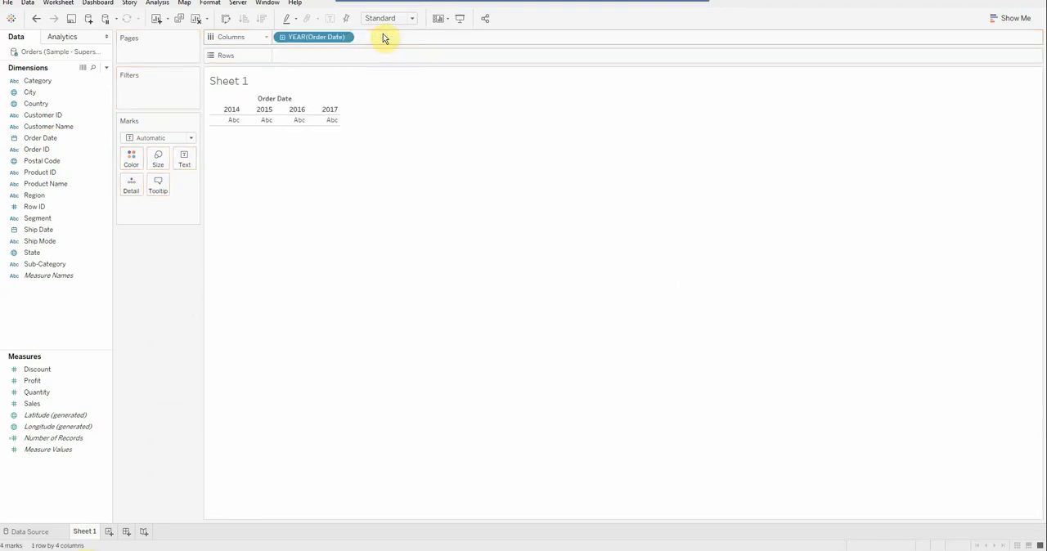
# Plot the Sales measure on Rows and set Order Date on Columns to continuous Day.
pyautogui.click(30, 406)
pyautogui.click(30, 406)
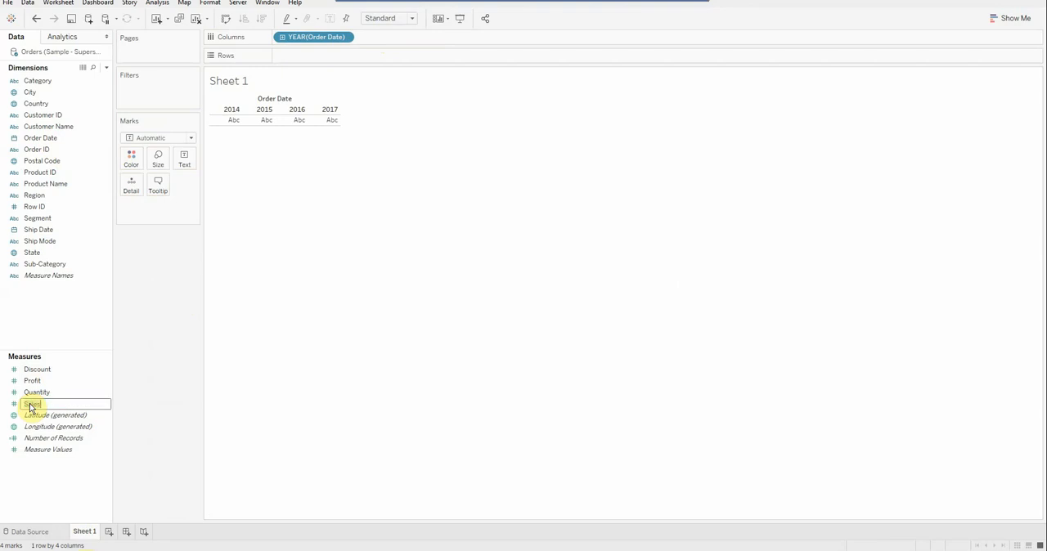
pyautogui.click(77, 507)
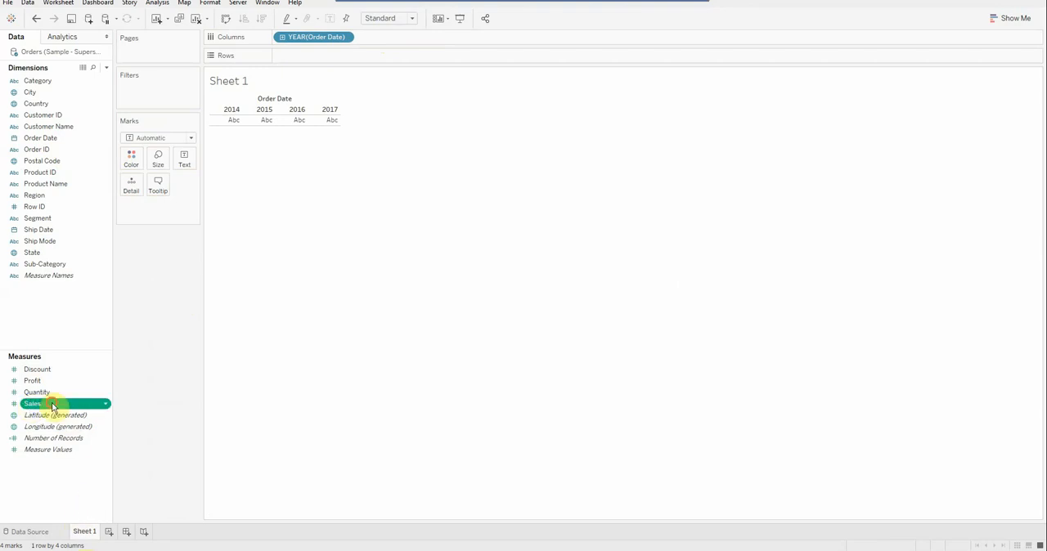
pyautogui.moveTo(51, 406); pyautogui.dragTo(344, 54)
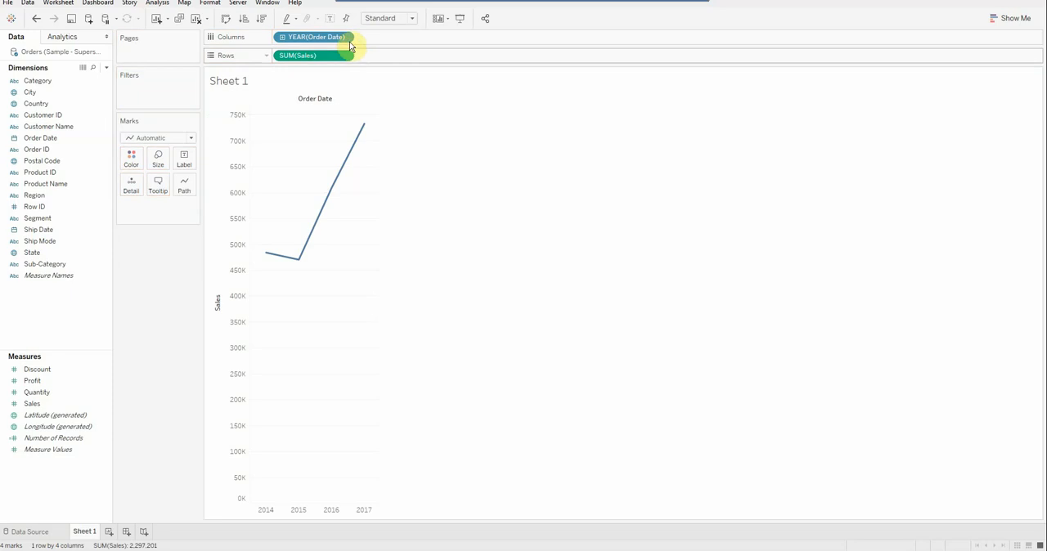
pyautogui.click(349, 37)
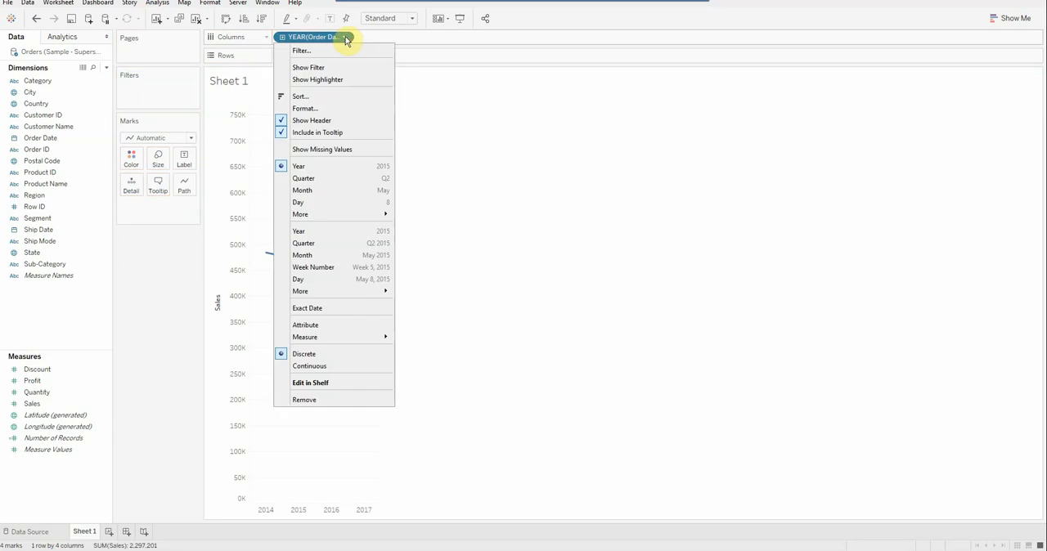
pyautogui.click(347, 280)
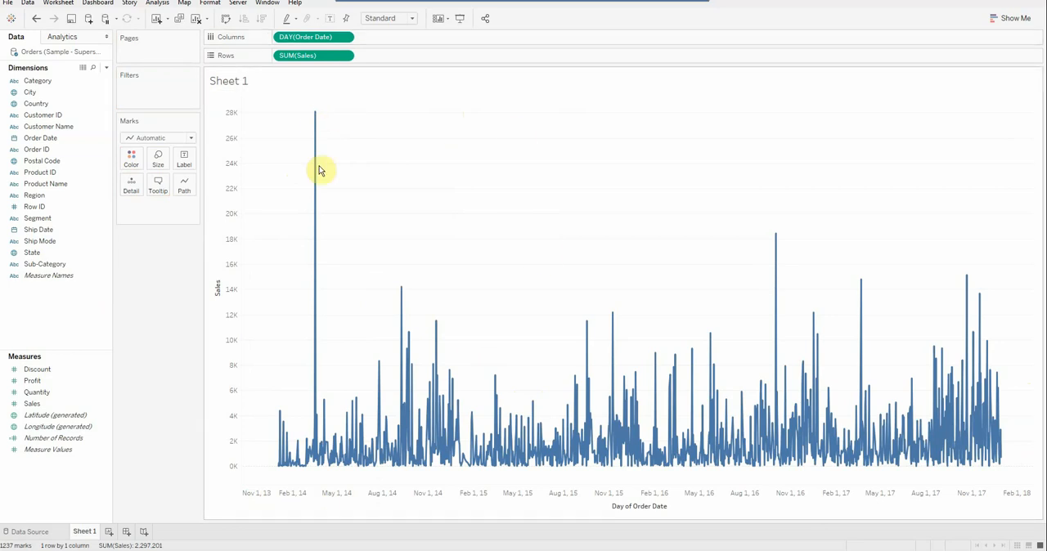
# Replace Sales on Rows with Profit, and replace Profit in turn with Quantity.
pyautogui.click(32, 382)
pyautogui.moveTo(33, 384); pyautogui.dragTo(290, 61)
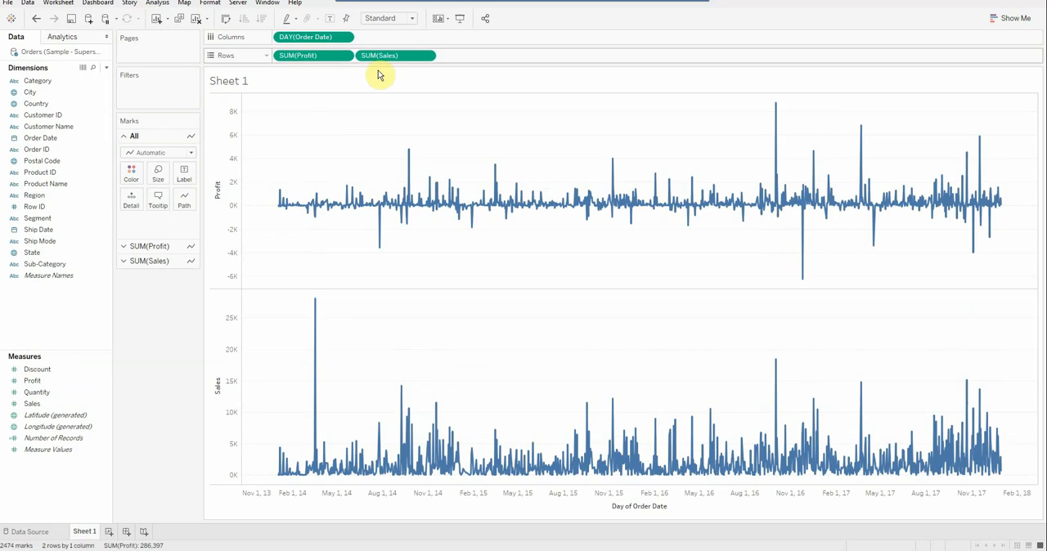
pyautogui.moveTo(381, 55); pyautogui.dragTo(279, 2)
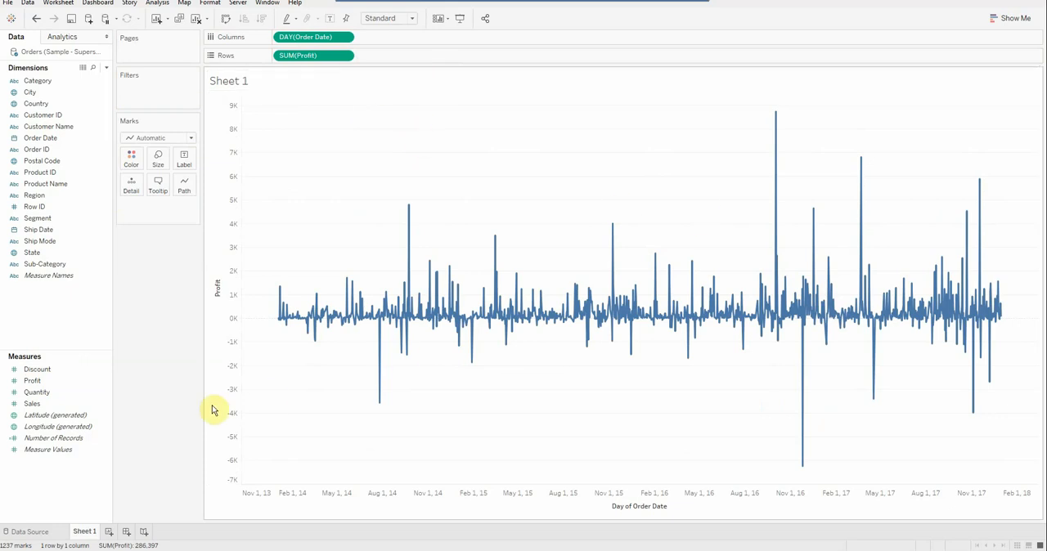
pyautogui.click(38, 396)
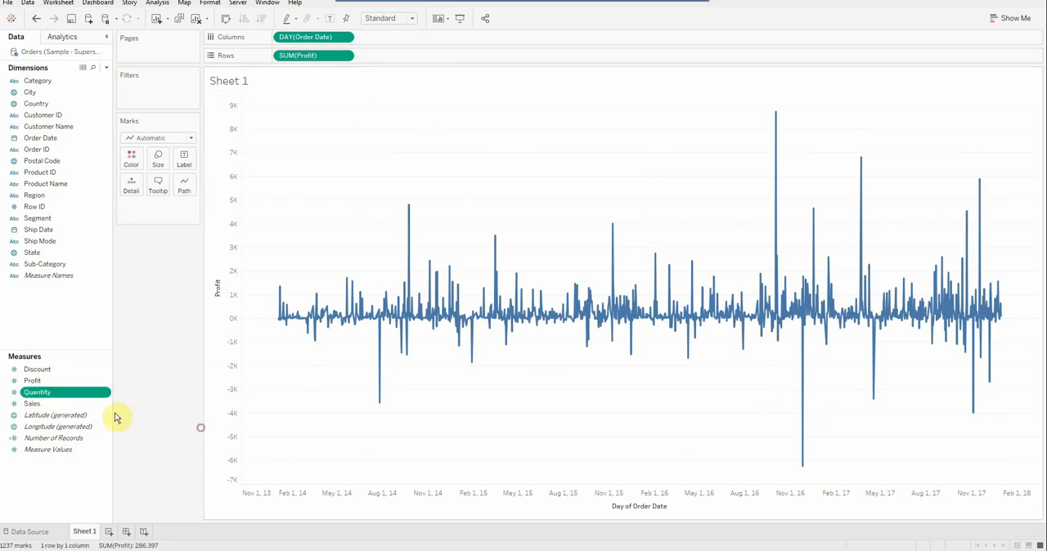
pyautogui.moveTo(68, 394); pyautogui.dragTo(322, 63)
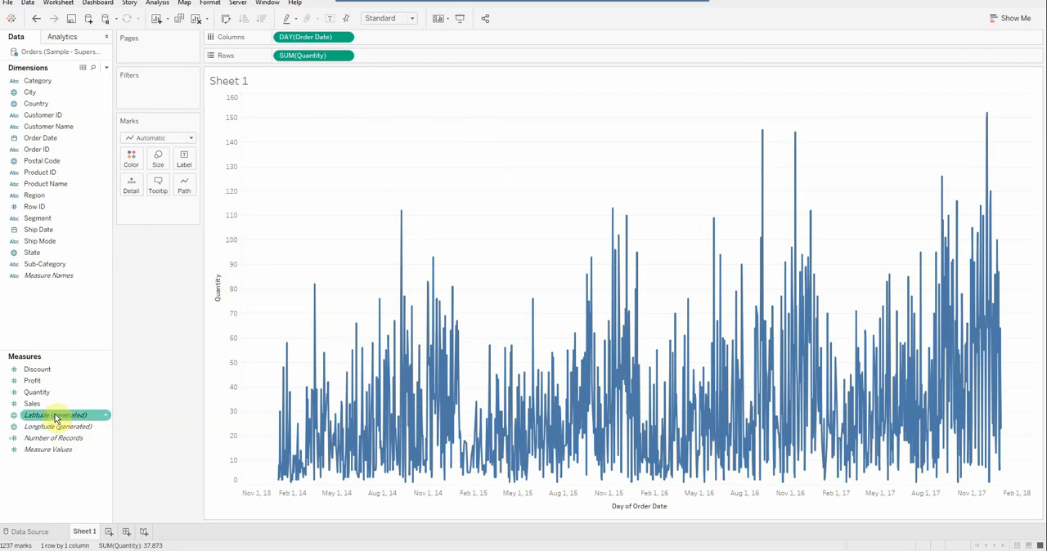
# Add the Profit and Sales measures to Rows after Quantity to stack three charts.
pyautogui.click(45, 381)
pyautogui.moveTo(79, 357); pyautogui.dragTo(430, 58)
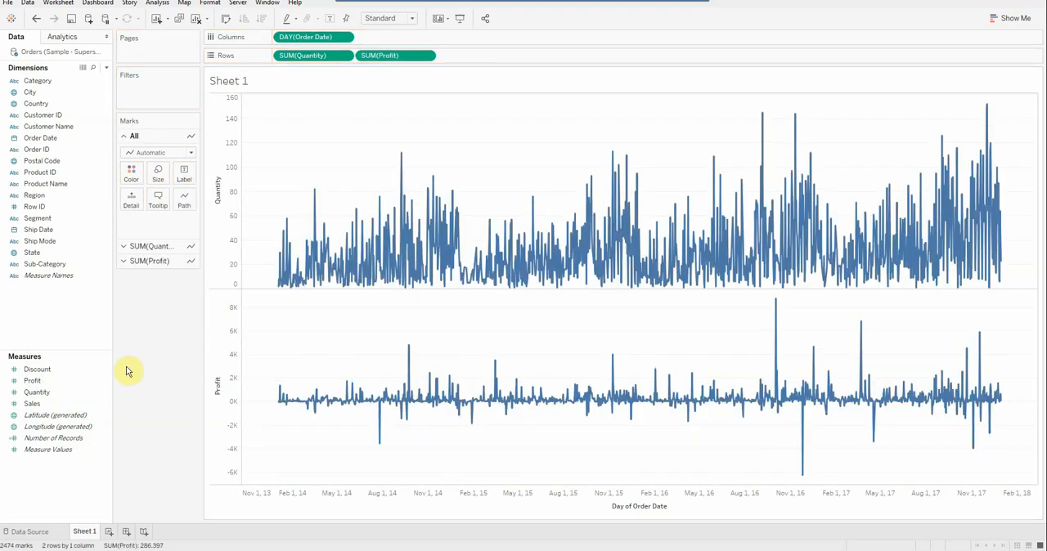
pyautogui.click(35, 404)
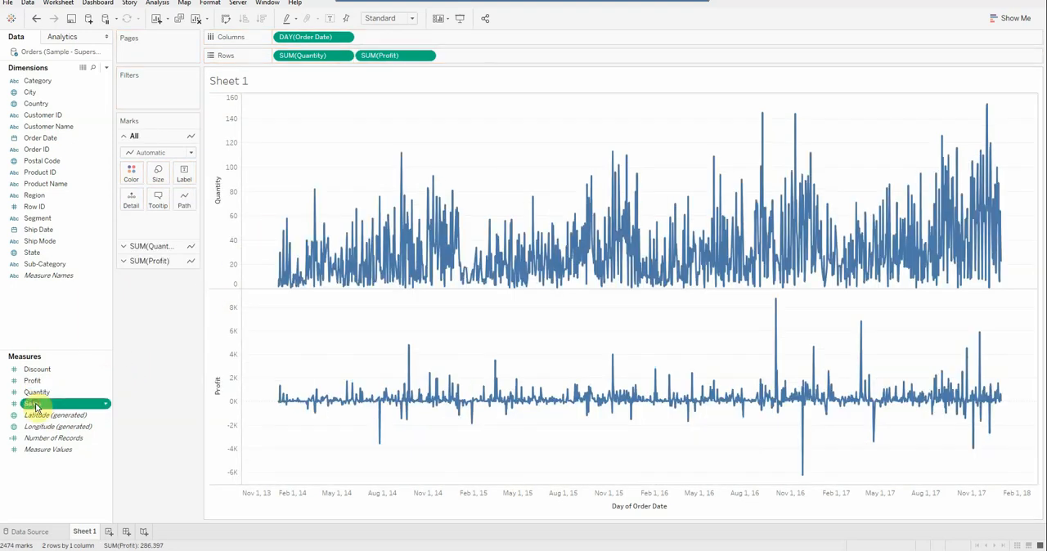
pyautogui.click(35, 396)
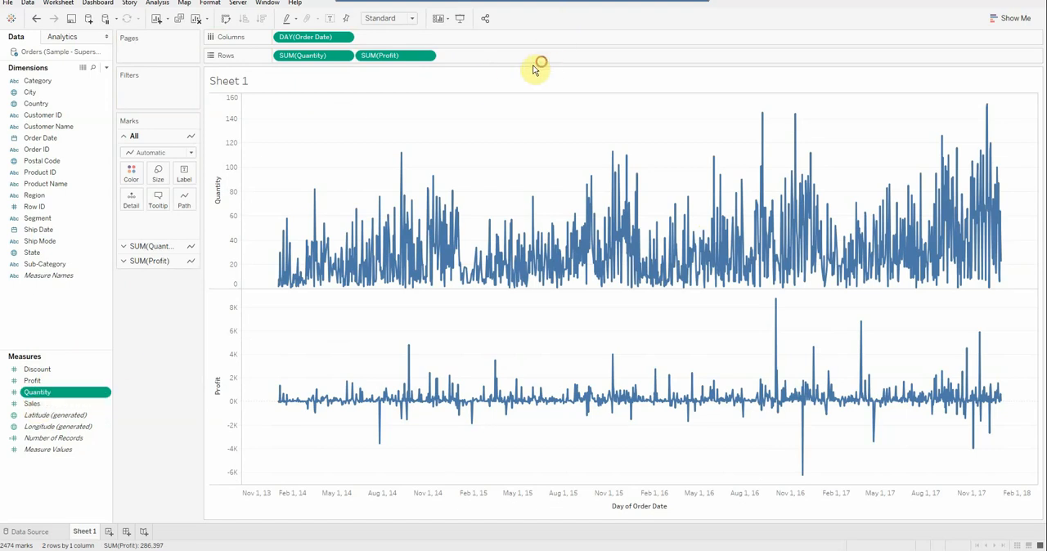
pyautogui.moveTo(42, 409); pyautogui.dragTo(513, 64)
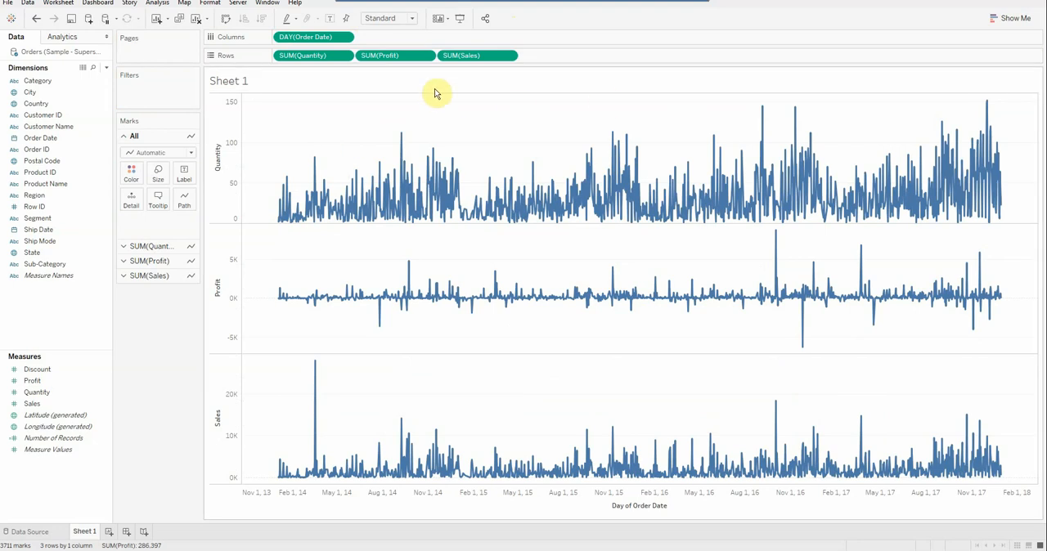
# Remove Sales and Profit from Rows, keeping only Quantity.
pyautogui.moveTo(476, 56); pyautogui.dragTo(155, 335)
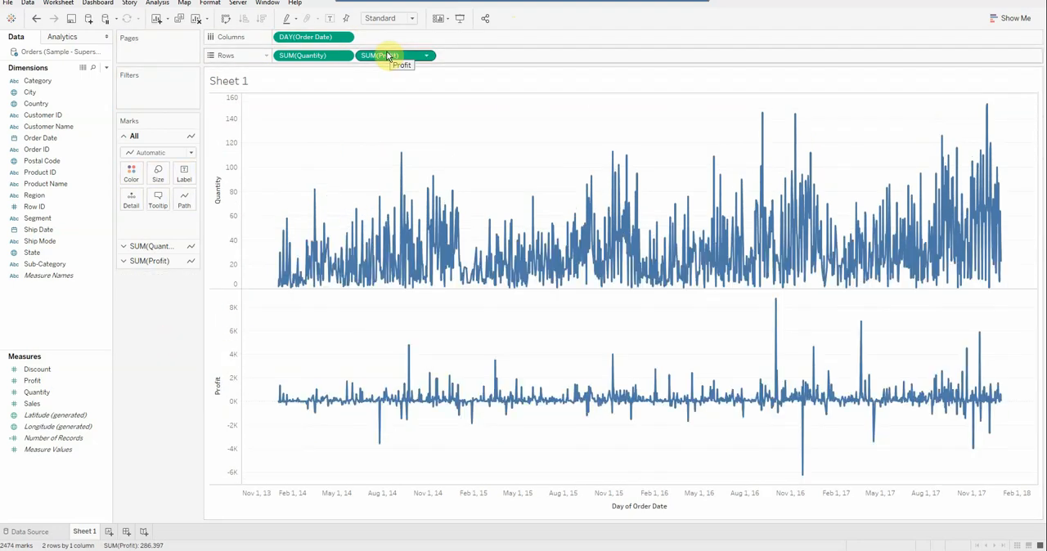
pyautogui.moveTo(388, 56); pyautogui.dragTo(162, 307)
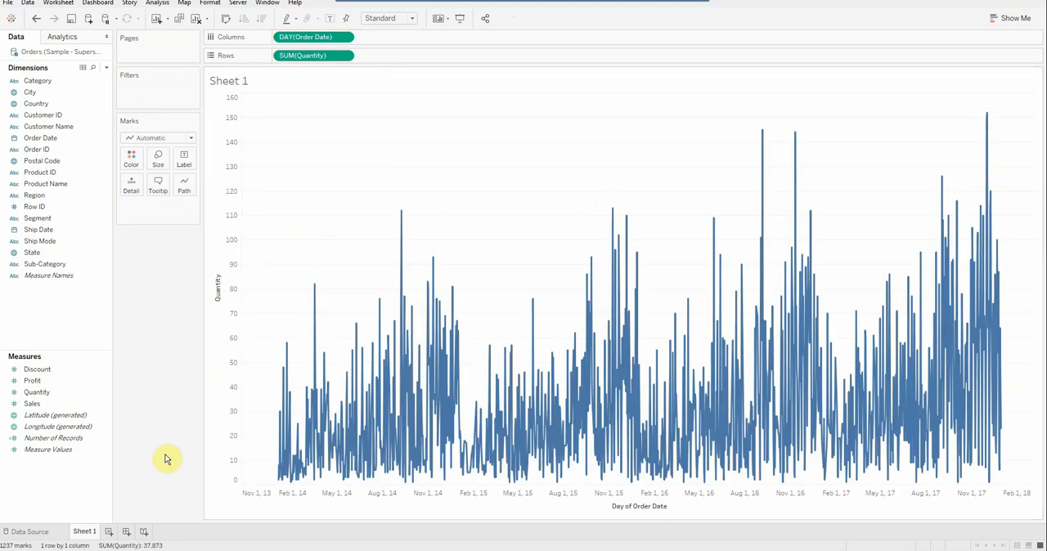
# Start a new parameter named Top N with the String data type and a list of allowable values.
pyautogui.rightClick(33, 467)
pyautogui.click(79, 363)
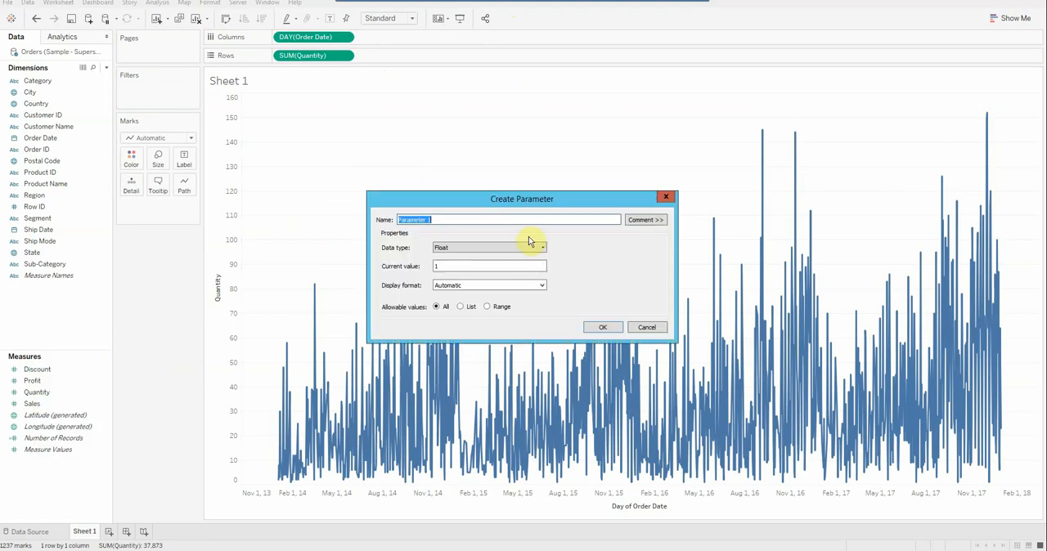
pyautogui.write('Top N')
pyautogui.click(517, 247)
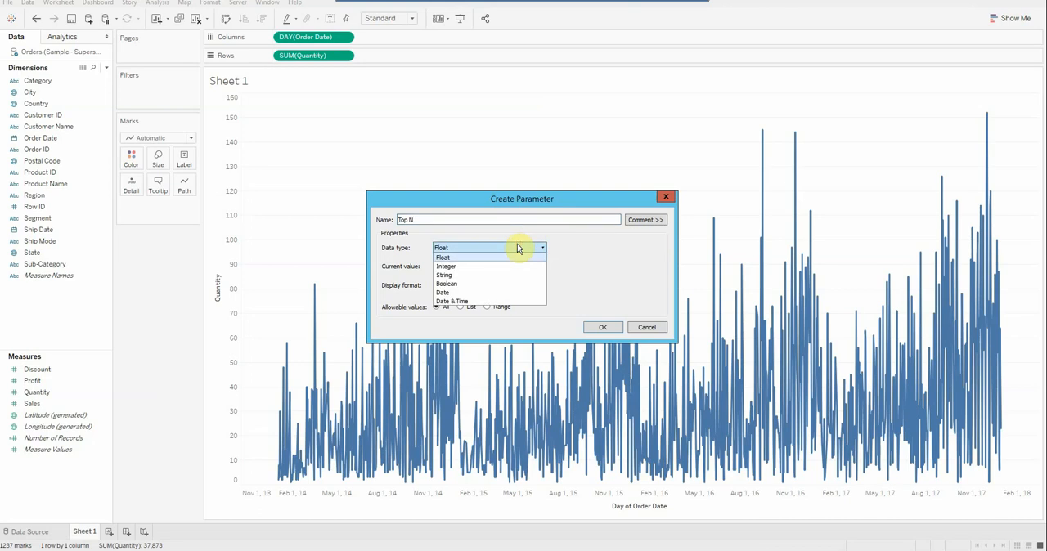
pyautogui.click(479, 274)
pyautogui.click(470, 308)
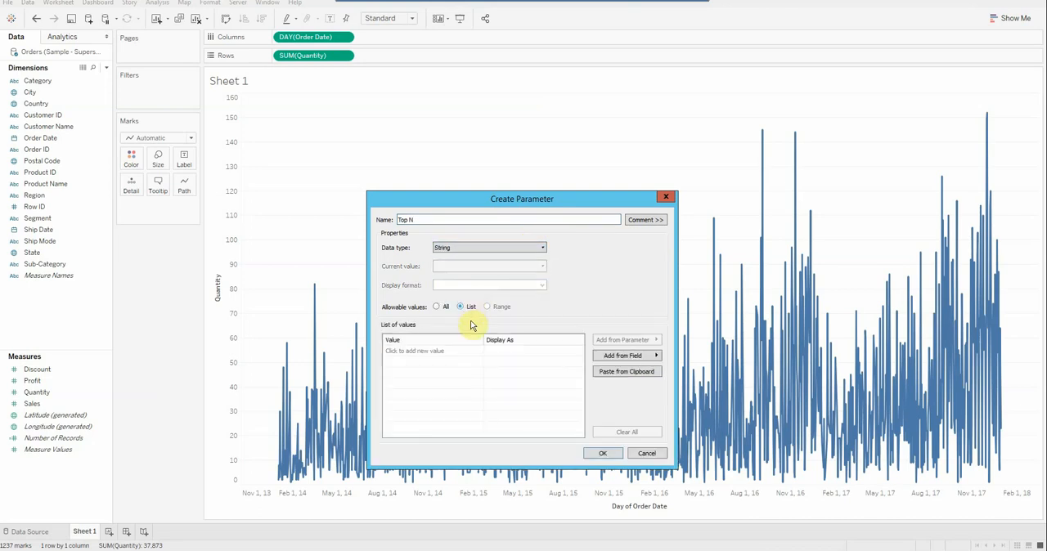
# Enter Profit, Order Quantity and Sales Amount as the parameter's list values and create the parameter.
pyautogui.click(465, 351)
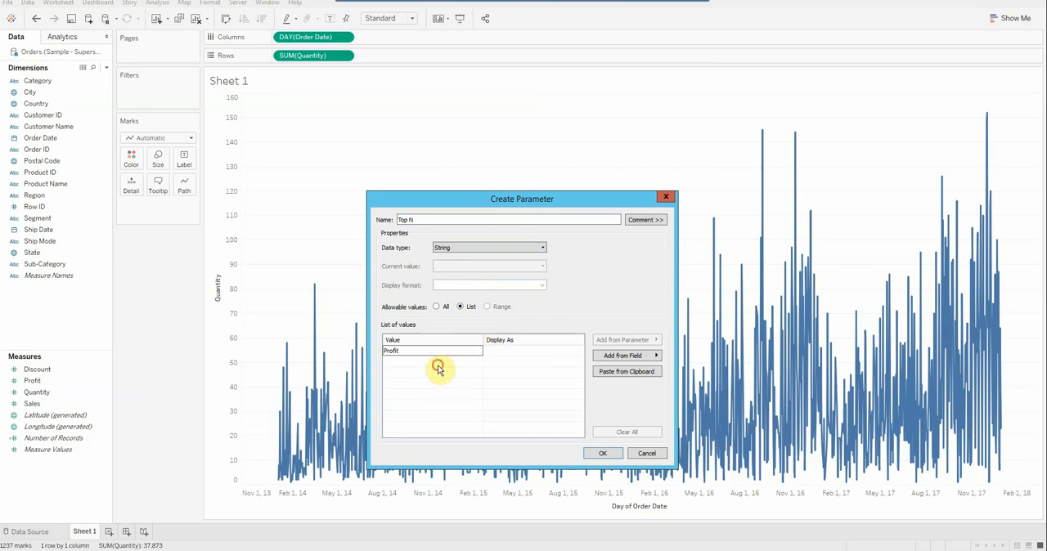
pyautogui.click(438, 365)
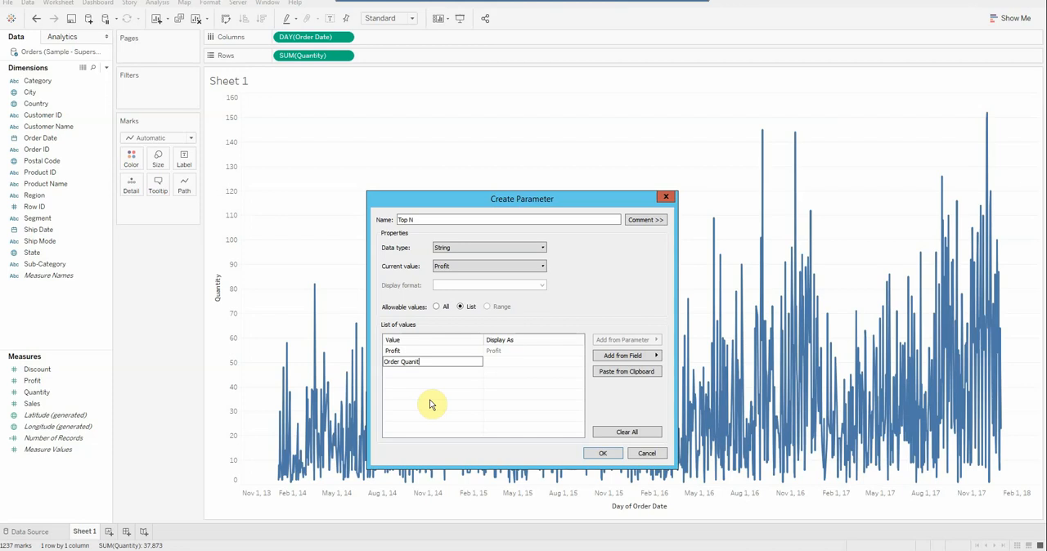
pyautogui.press('Return')
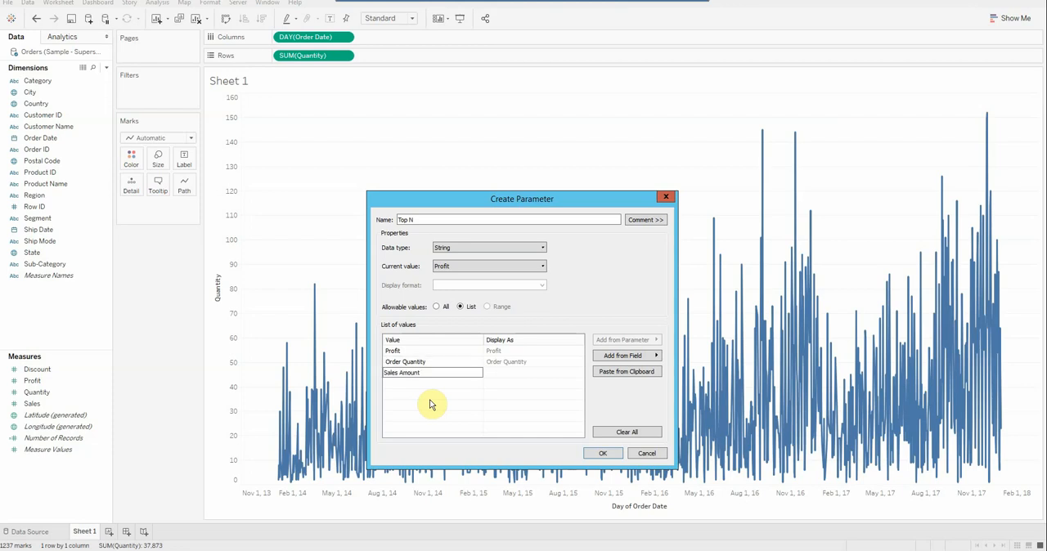
pyautogui.click(508, 376)
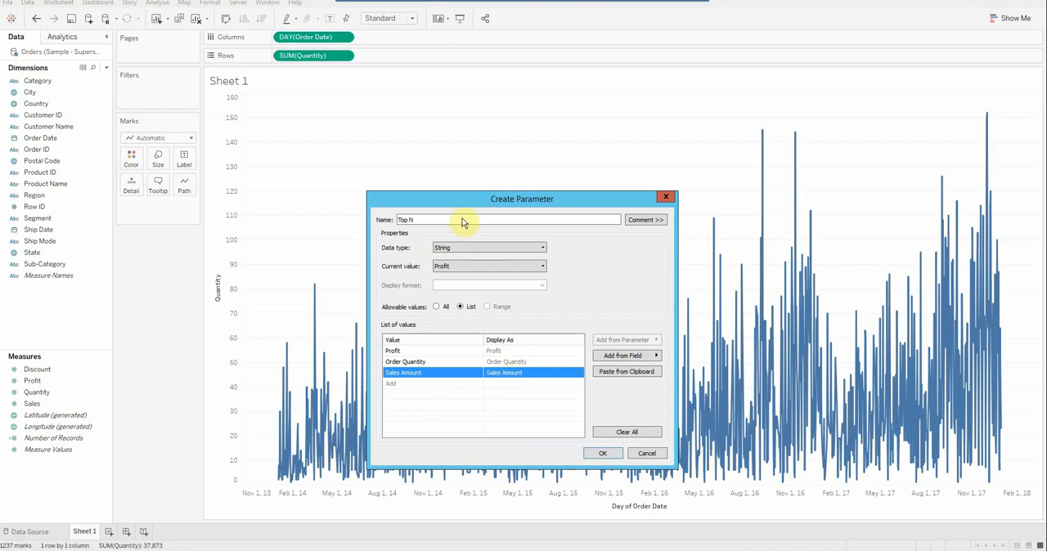
pyautogui.click(605, 455)
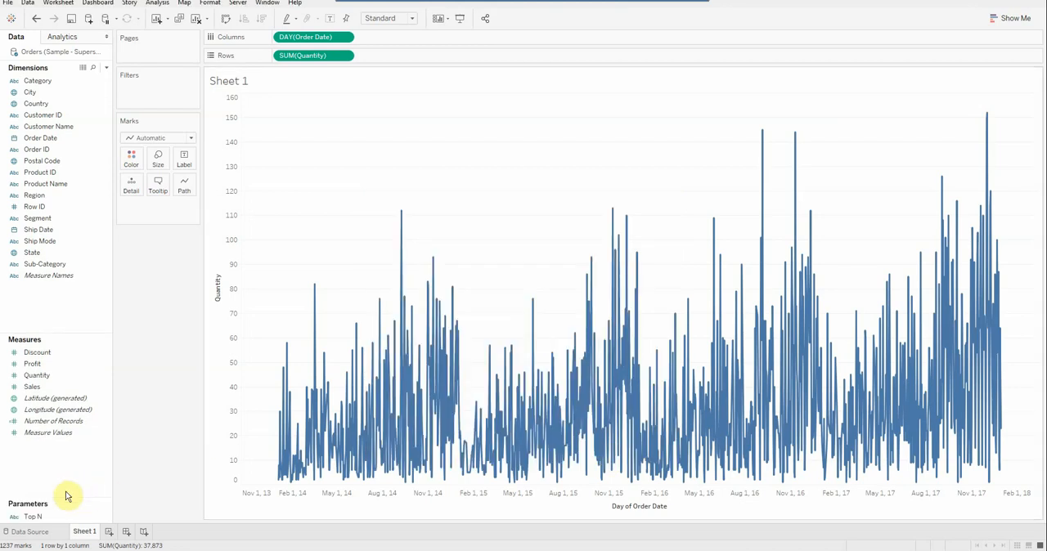
# Rename the Top N parameter as Toggle Metric.
pyautogui.click(33, 517)
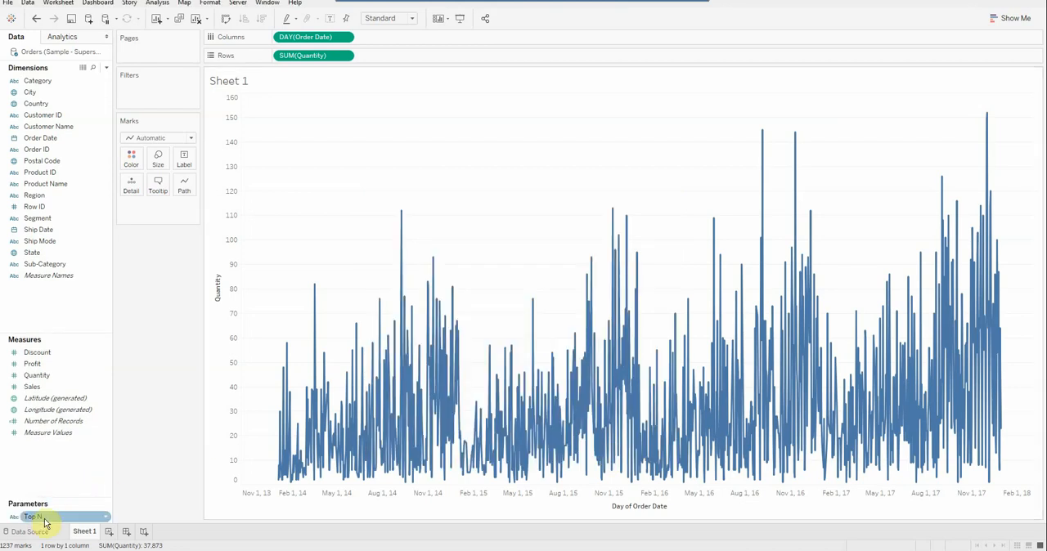
pyautogui.rightClick(46, 521)
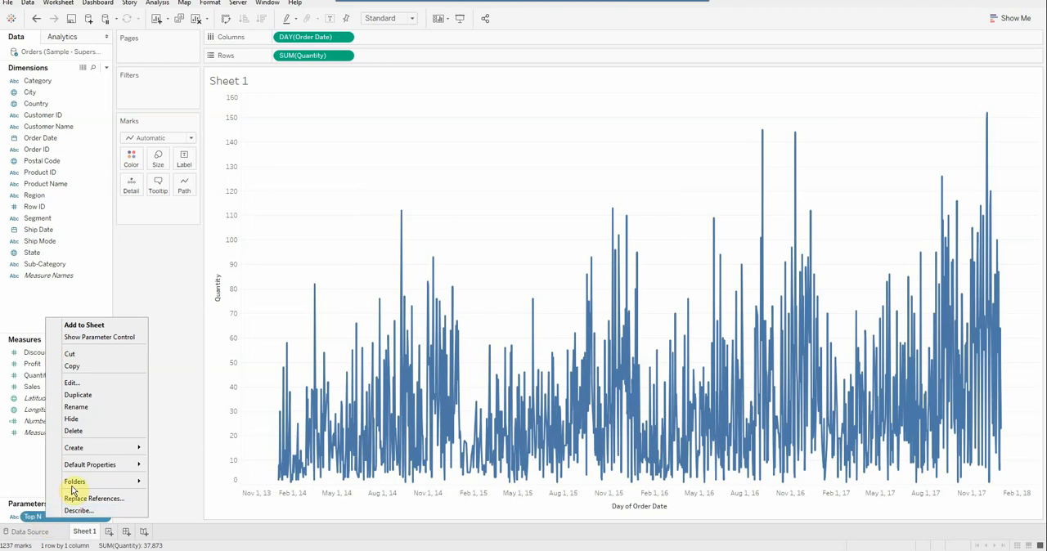
pyautogui.click(88, 407)
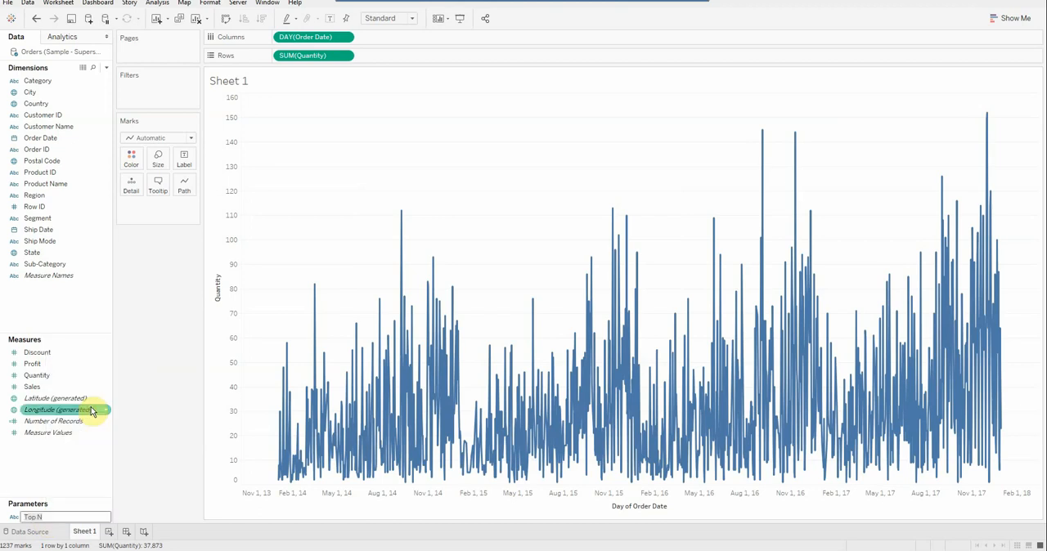
pyautogui.write('To')
pyautogui.press('Return')
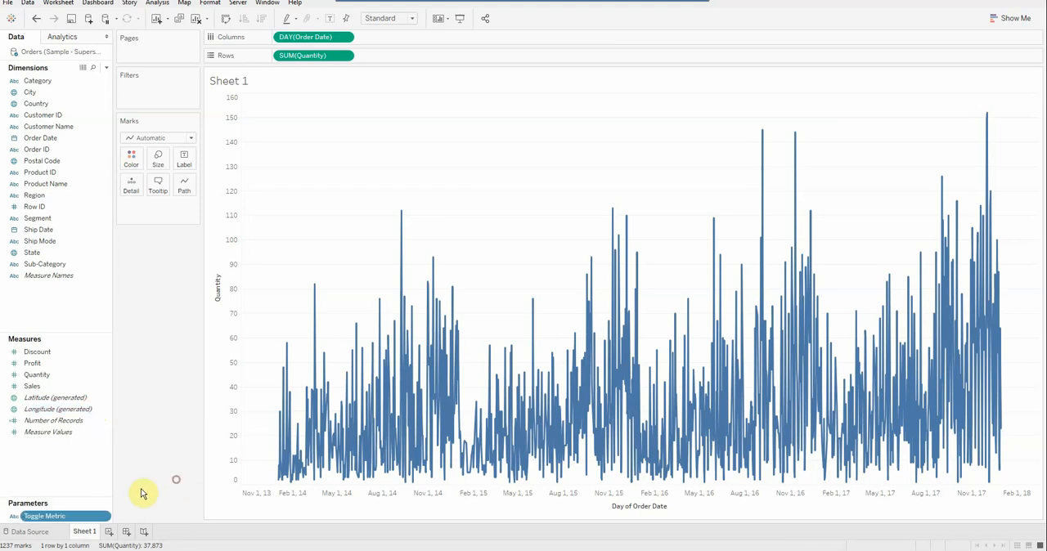
# Review the Toggle Metric parameter's data type, current value and list of values.
pyautogui.rightClick(82, 515)
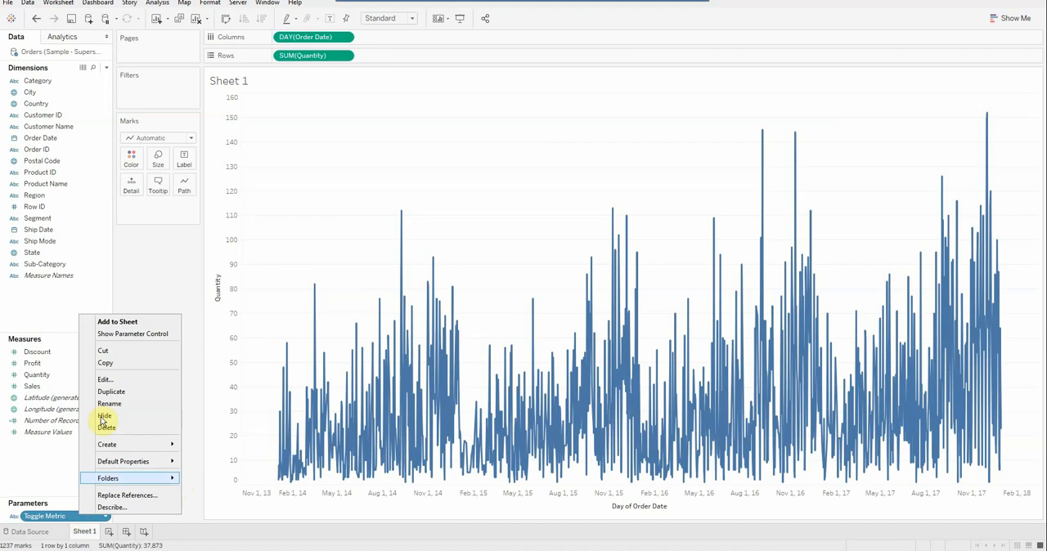
pyautogui.click(121, 379)
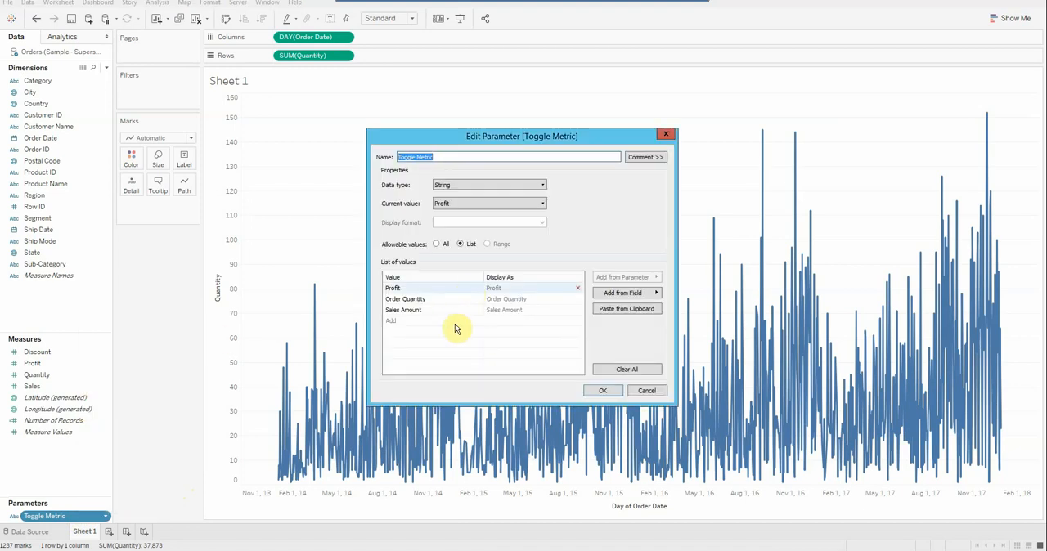
pyautogui.click(603, 390)
# Start a new calculated field named DisplayMeasure.
pyautogui.rightClick(46, 302)
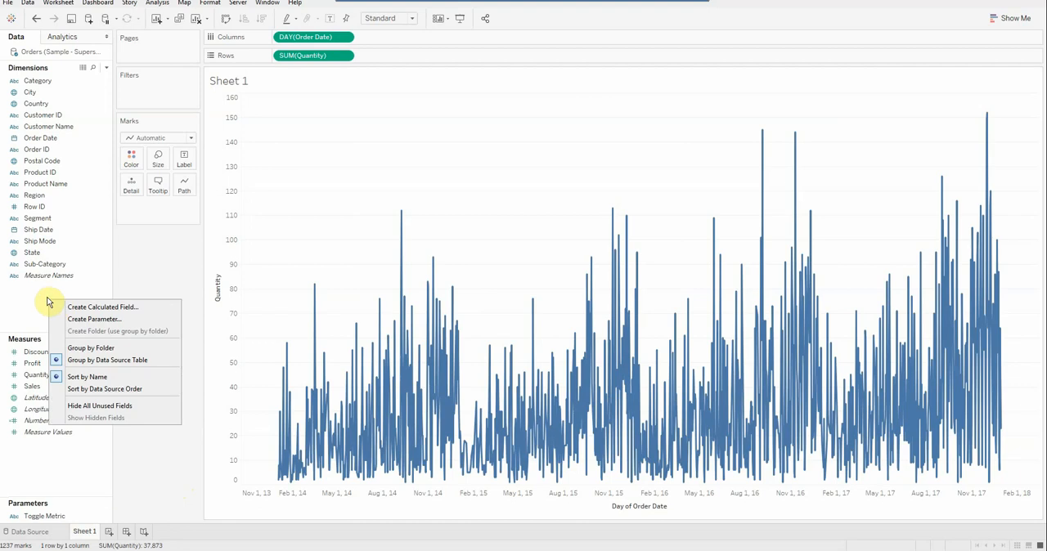
pyautogui.click(76, 307)
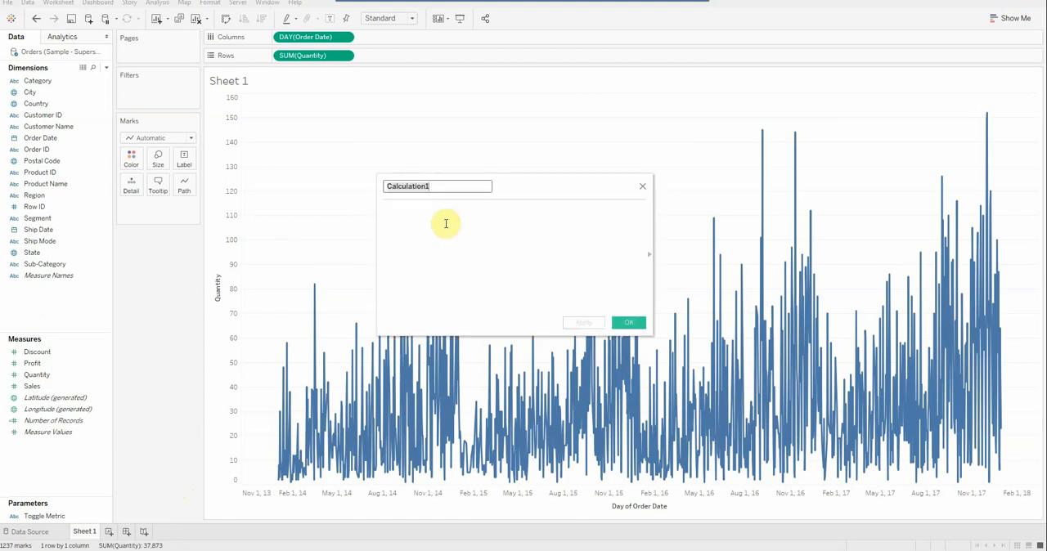
pyautogui.write('DisplayM')
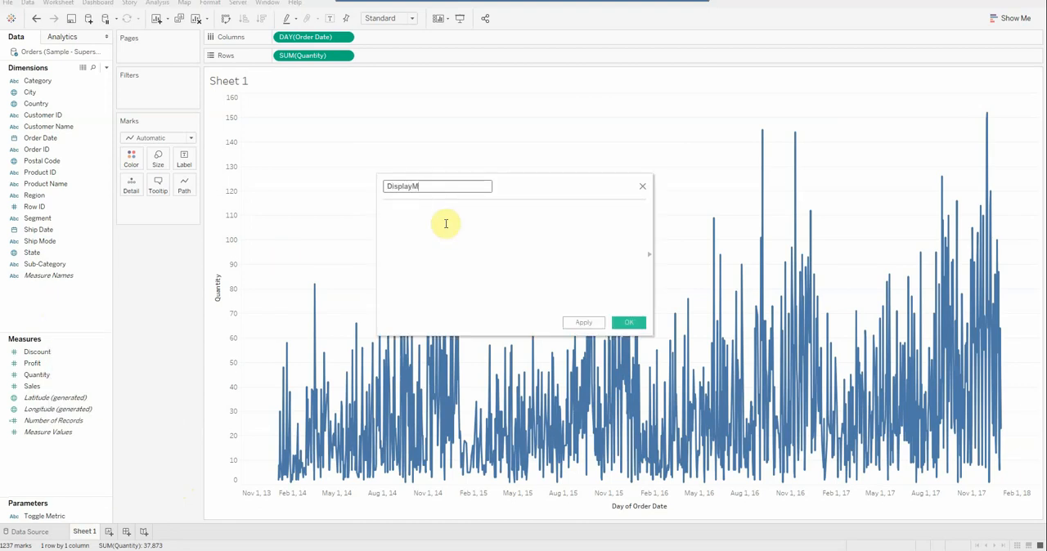
pyautogui.write('easure')
# Begin the DisplayMeasure formula with a CASE expression on the parameter: CASE [Toggle Metric].
pyautogui.click(445, 223)
pyautogui.press('capslock')
pyautogui.write('CASE')
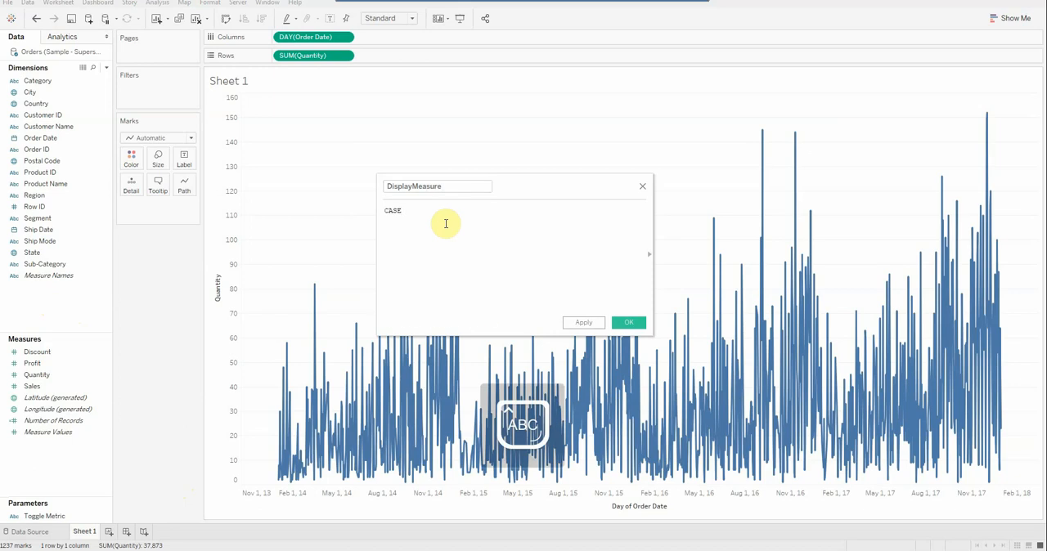
pyautogui.write(' TO')
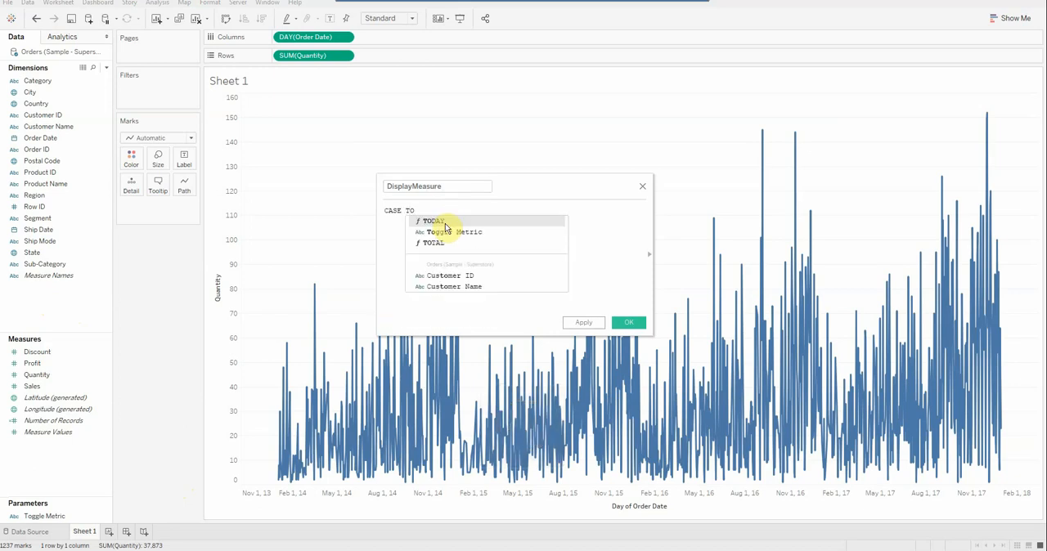
pyautogui.press('Down')
pyautogui.press('Return')
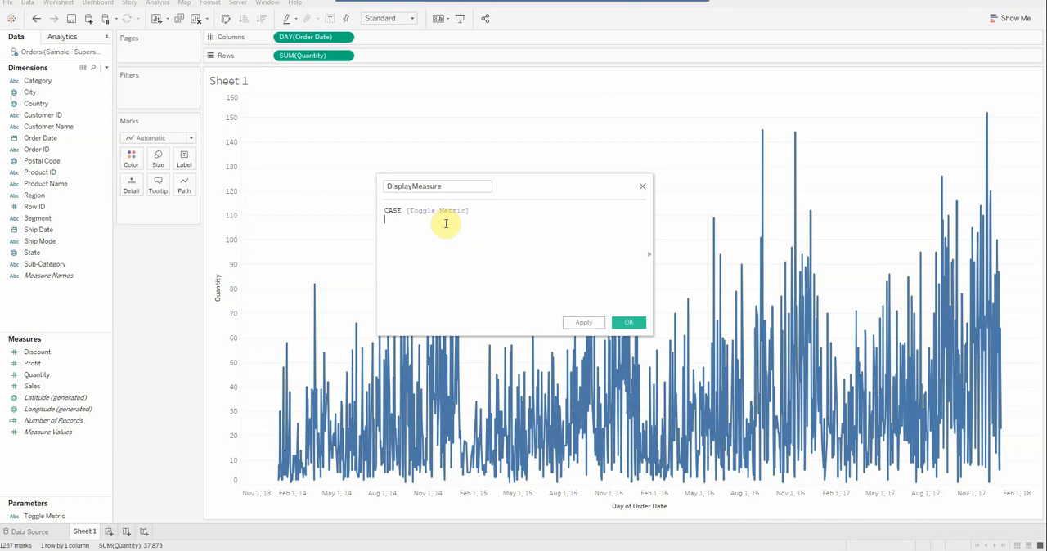
# Add the first branch to the DisplayMeasure formula: WHEN 'Profit' THEN [Profit].
pyautogui.write("WHEN 'Profit'")
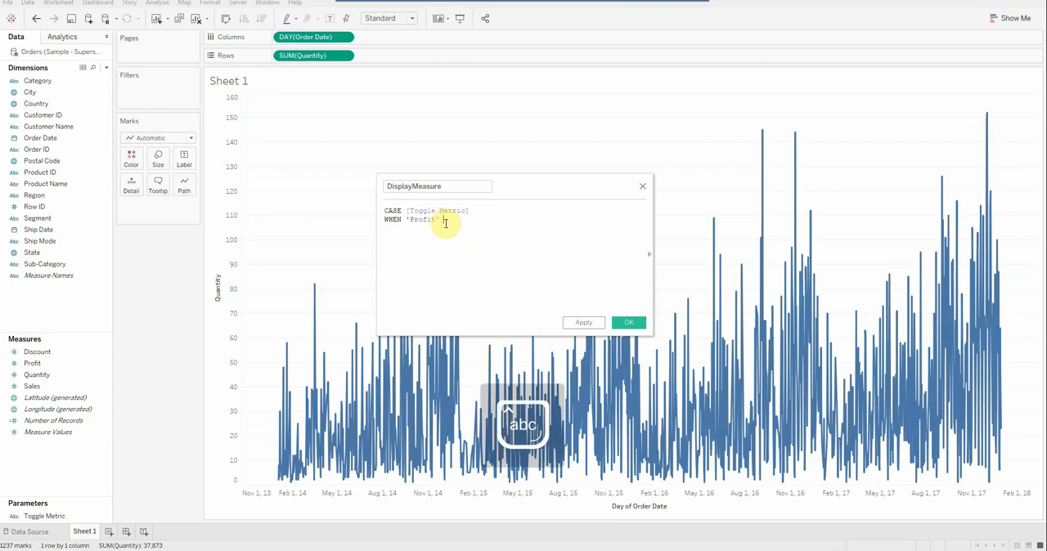
pyautogui.press('capslock')
pyautogui.write('THEN')
pyautogui.click(34, 365)
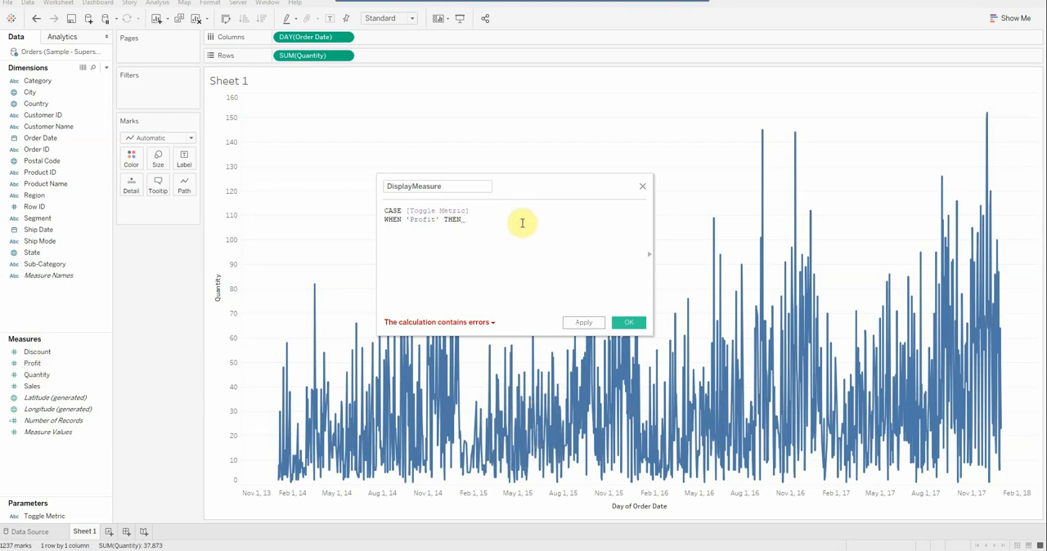
pyautogui.write('PROF')
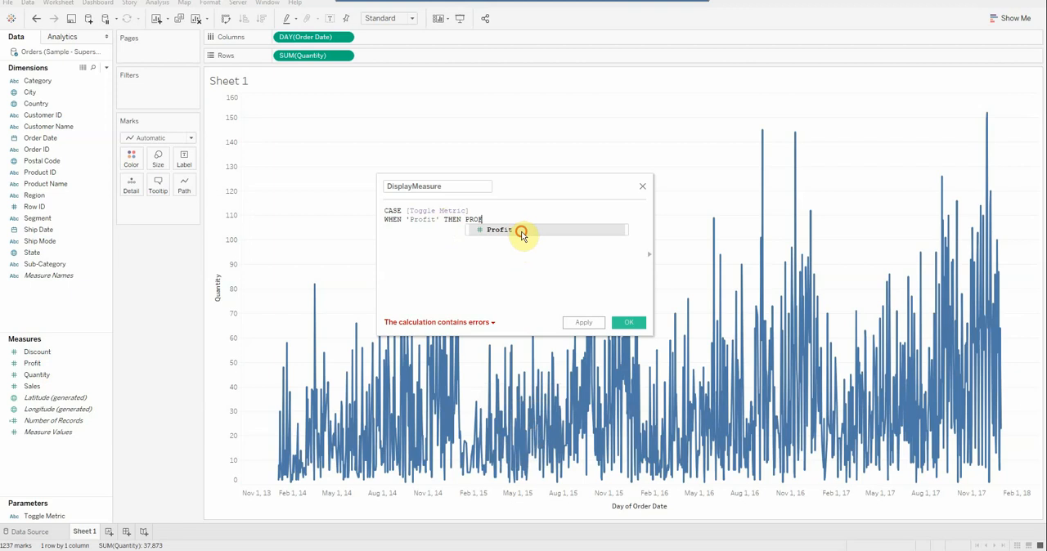
pyautogui.click(519, 230)
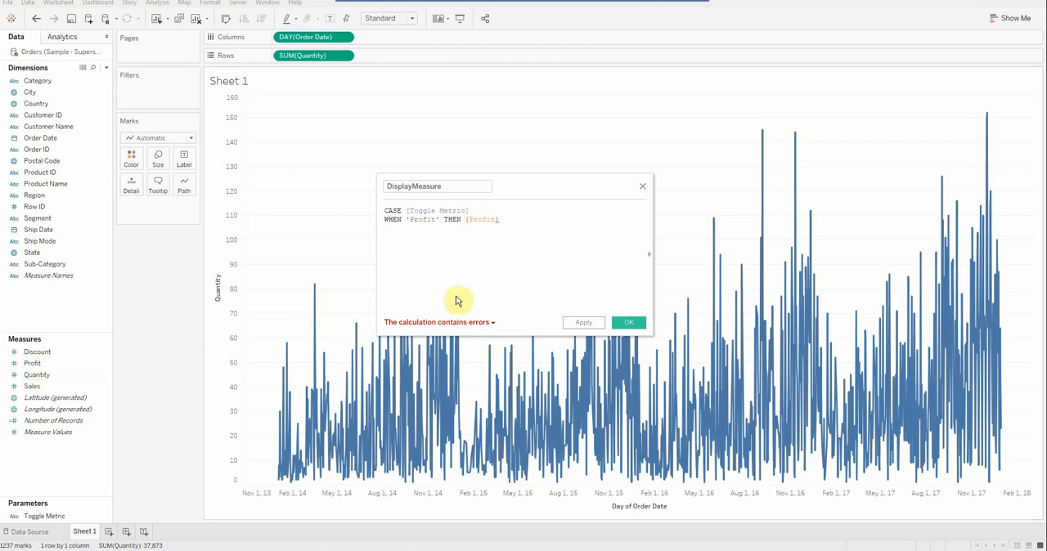
# Start the second branch of the formula on a new line with the condition WHEN 'Order Quantity'.
pyautogui.press('Return')
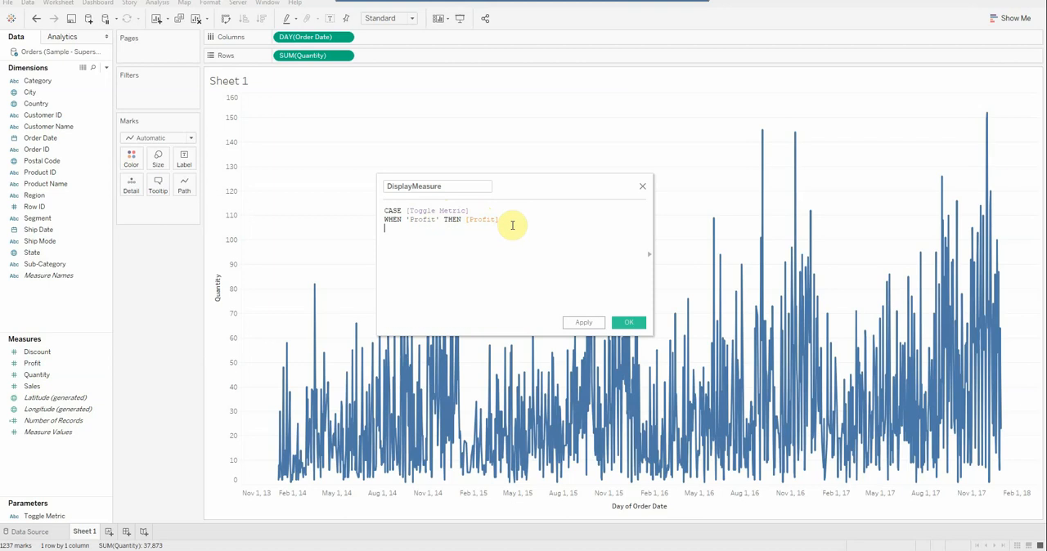
pyautogui.write('WHEN')
pyautogui.press('BackSpace')
pyautogui.press('BackSpace')
pyautogui.press('BackSpace')
pyautogui.write('O')
pyautogui.press('capslock')
pyautogui.write('rder ')
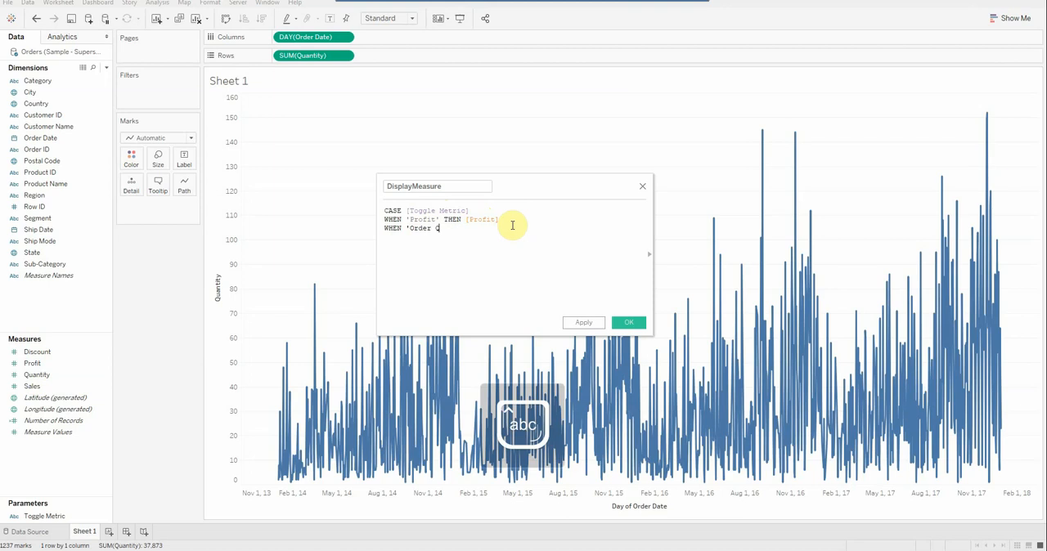
pyautogui.write("Quantity' ")
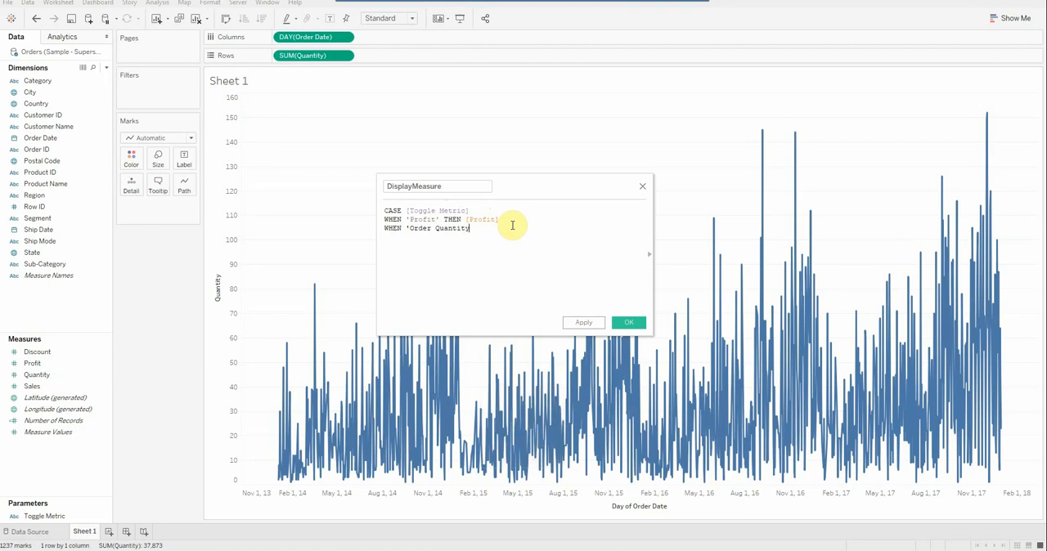
pyautogui.write('then')
# Complete the 'Order Quantity' branch of the formula with THEN [Quantity].
pyautogui.press('capslock')
pyautogui.press('BackSpace')
pyautogui.press('BackSpace')
pyautogui.press('BackSpace')
pyautogui.press('BackSpace')
pyautogui.write('THEN ')
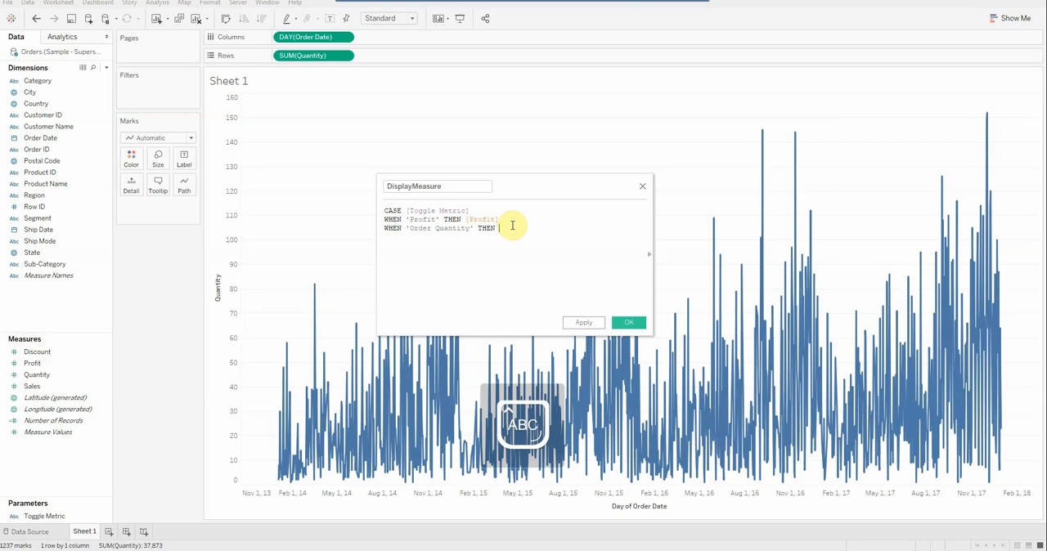
pyautogui.write('OR')
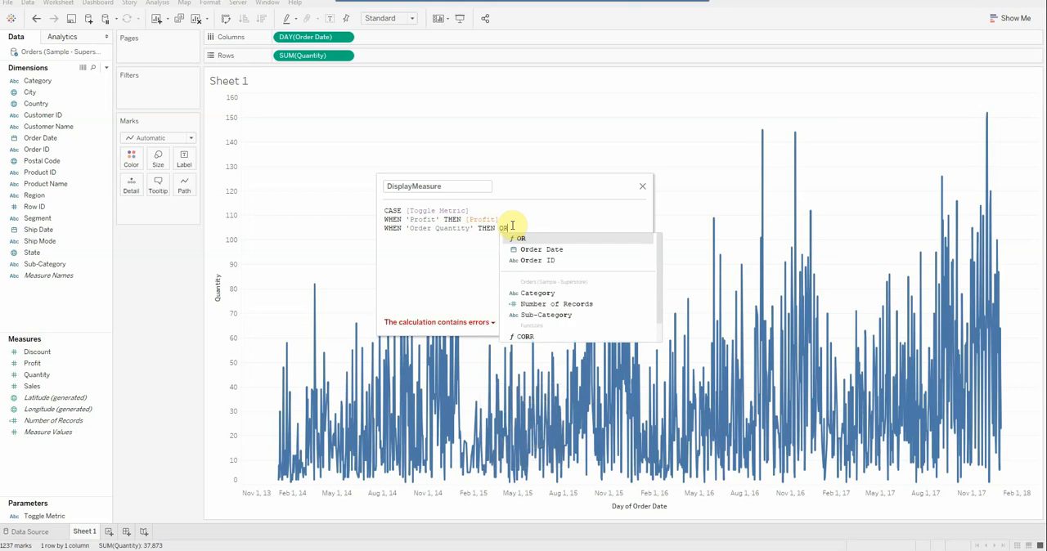
pyautogui.press('BackSpace')
pyautogui.press('BackSpace')
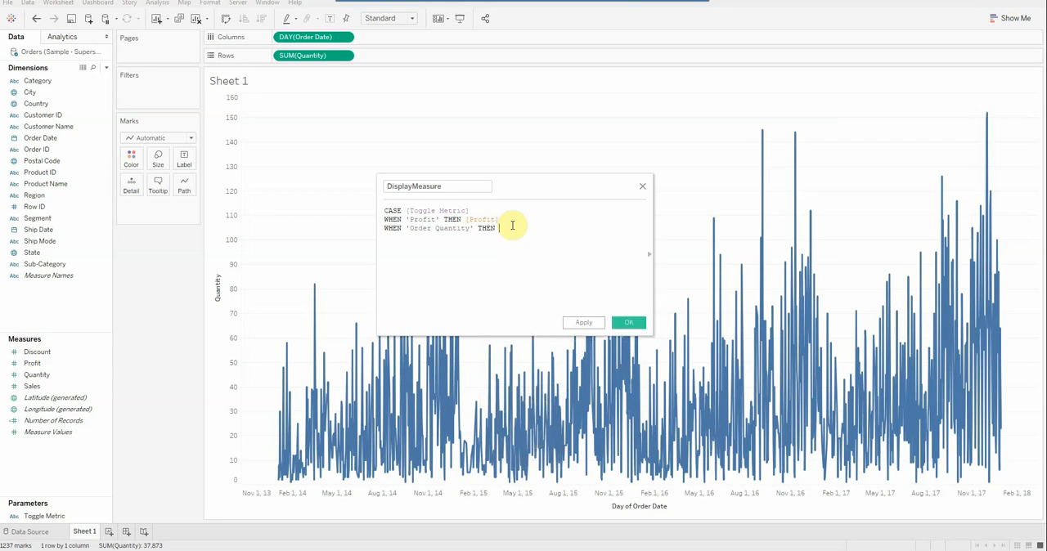
pyautogui.write('Q')
pyautogui.press('Return')
# Add the third branch to the DisplayMeasure formula: WHEN 'Sales Amount' THEN [Sales].
pyautogui.write('W')
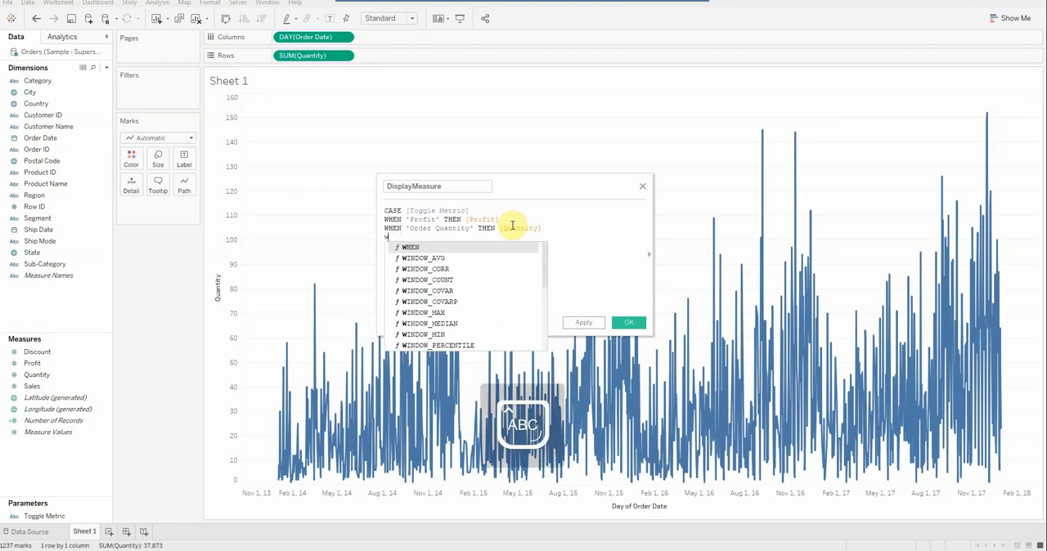
pyautogui.press('Return')
pyautogui.write("'")
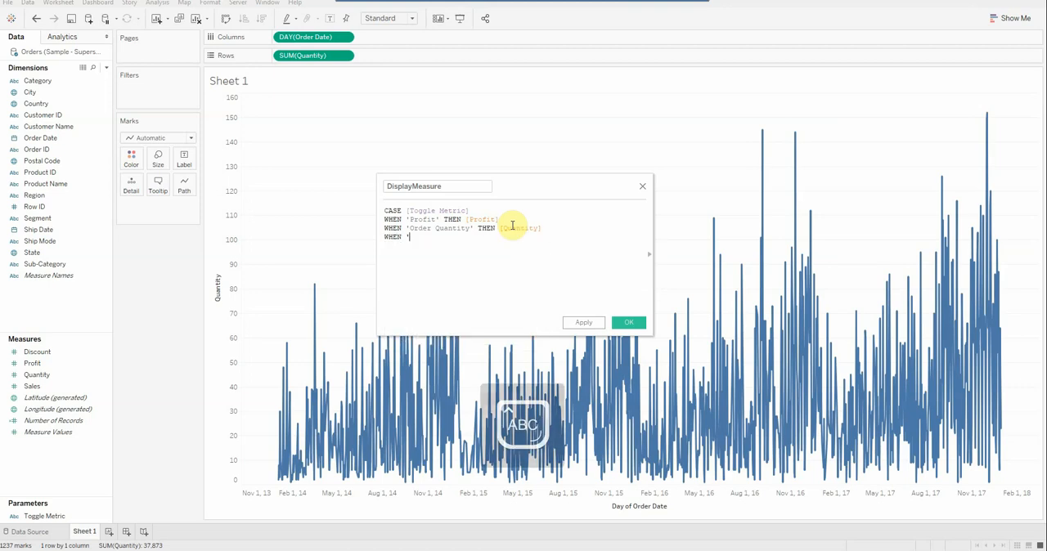
pyautogui.write('S')
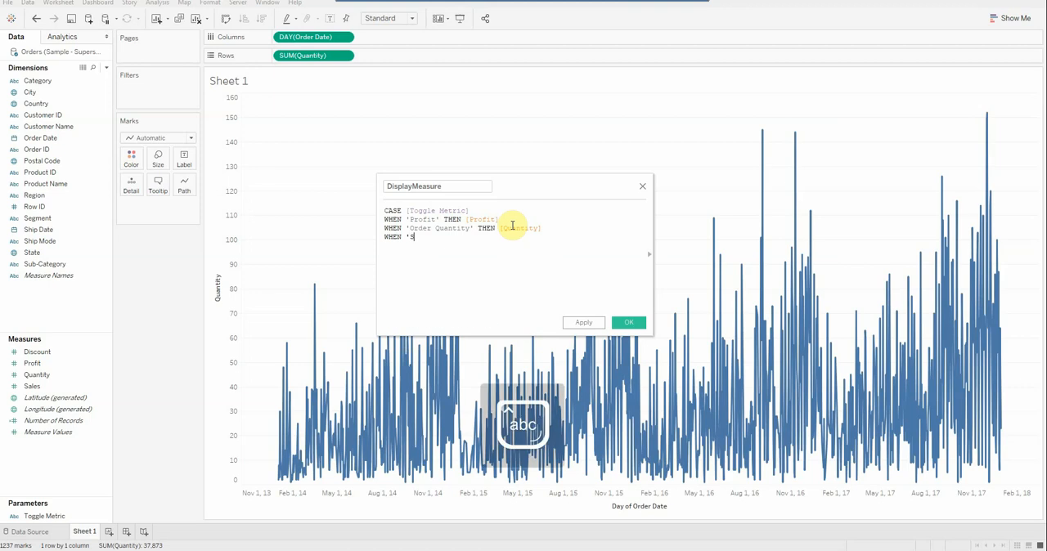
pyautogui.write("ales Amount' THEN")
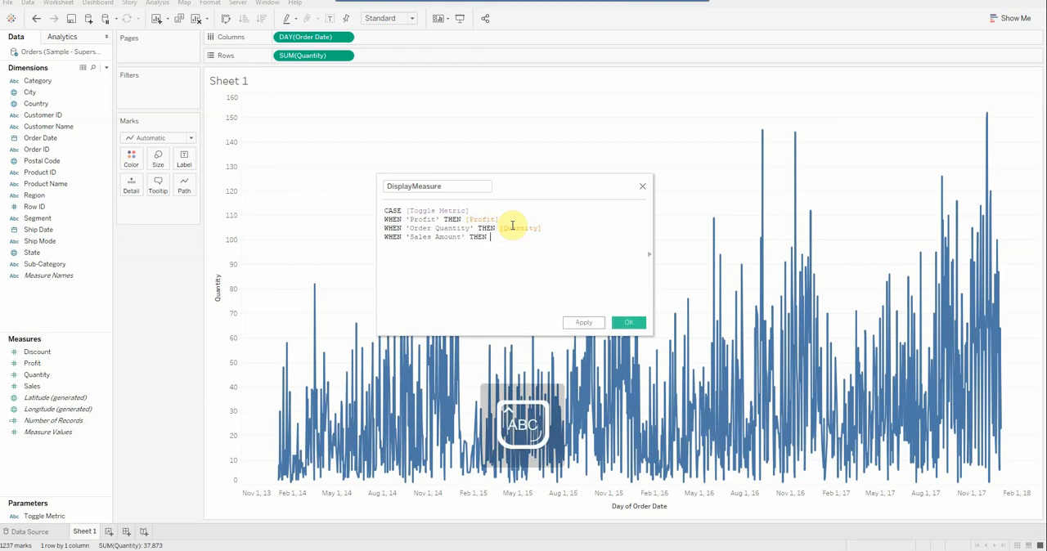
pyautogui.write(' SA')
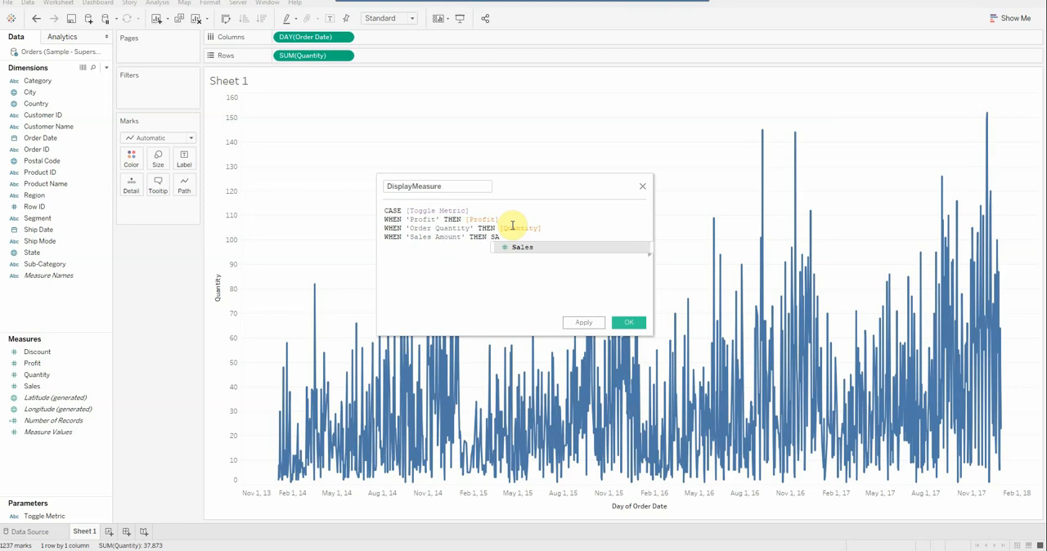
pyautogui.press('Return')
# Close the CASE expression with END on the formula's last line.
pyautogui.write('END')
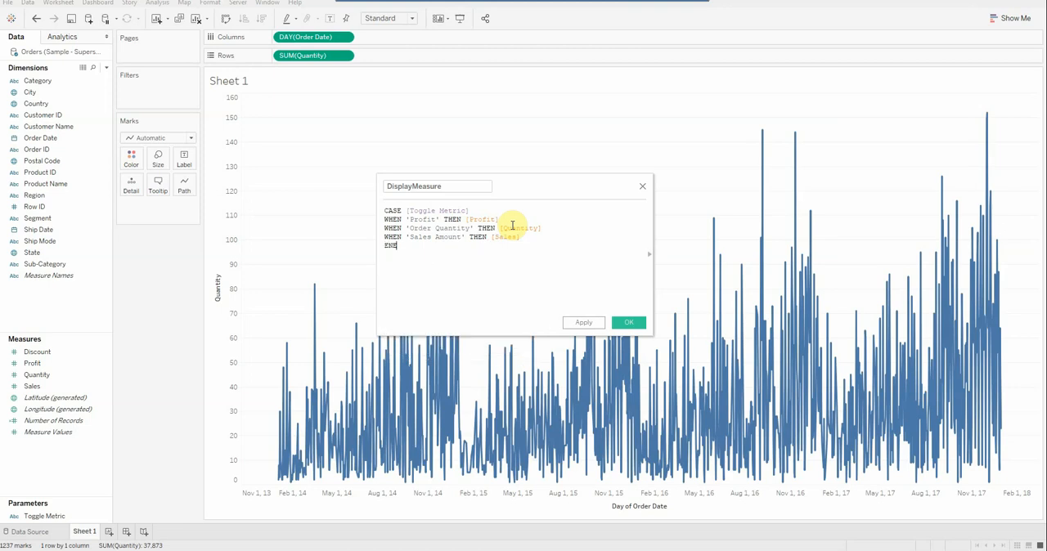
pyautogui.press('BackSpace')
pyautogui.write('D')
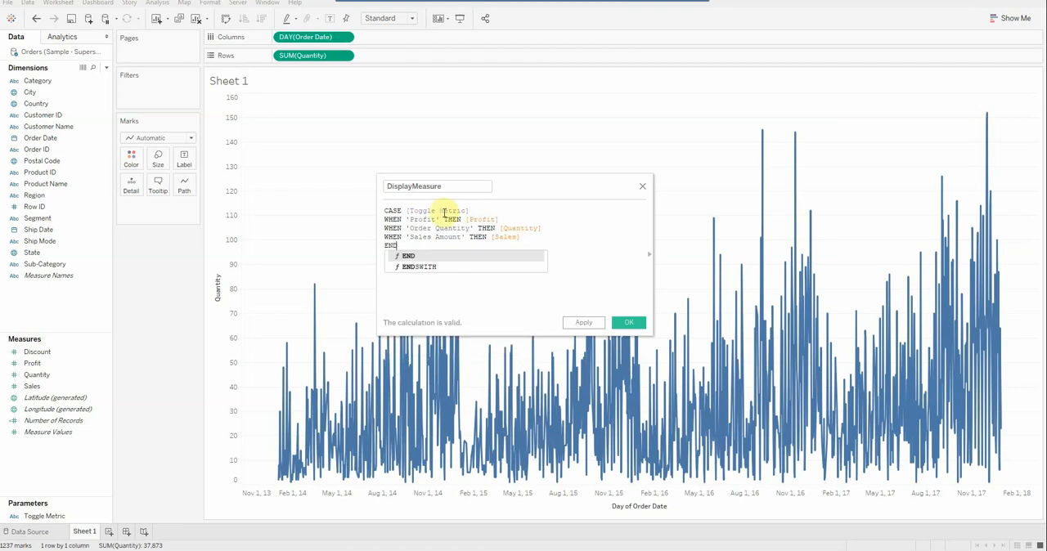
pyautogui.click(456, 293)
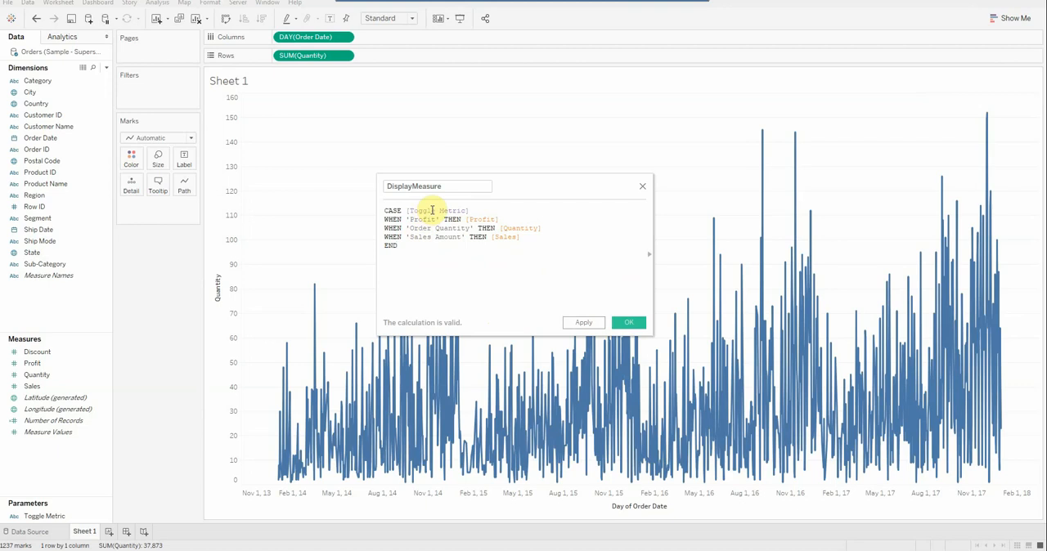
# Compare the Toggle Metric parameter's list values with the names used in the DisplayMeasure formula.
pyautogui.click(52, 518)
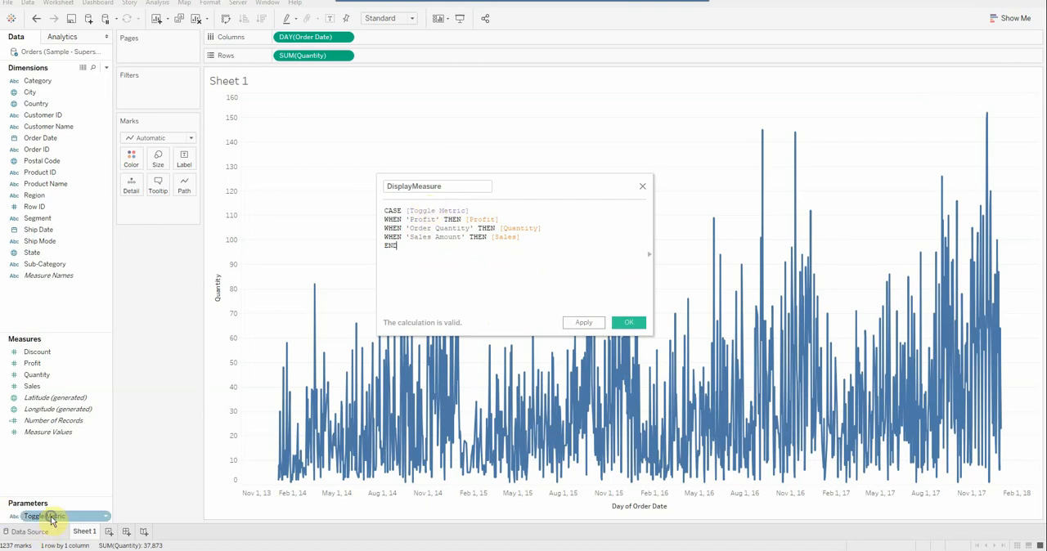
pyautogui.rightClick(52, 517)
pyautogui.click(78, 383)
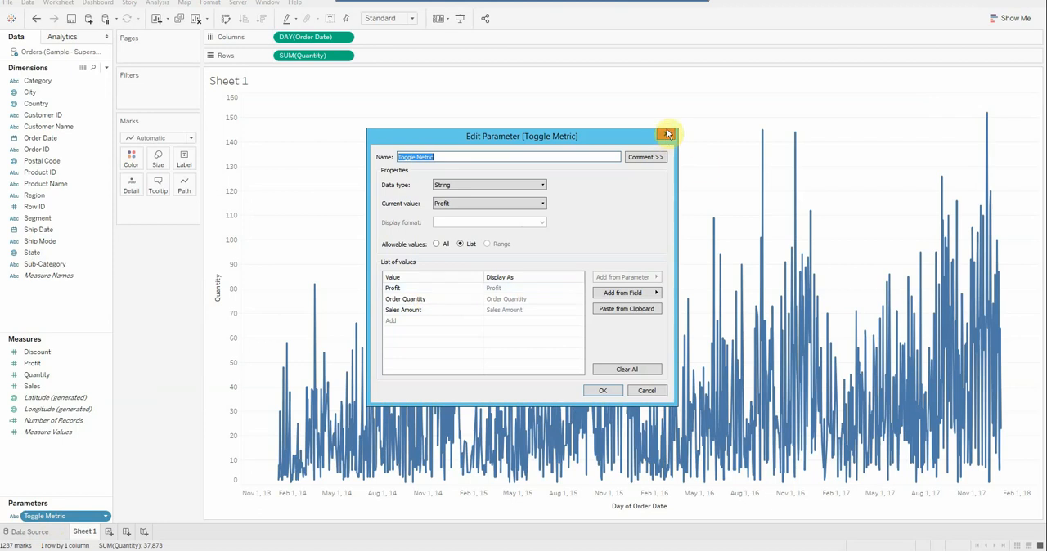
pyautogui.click(668, 134)
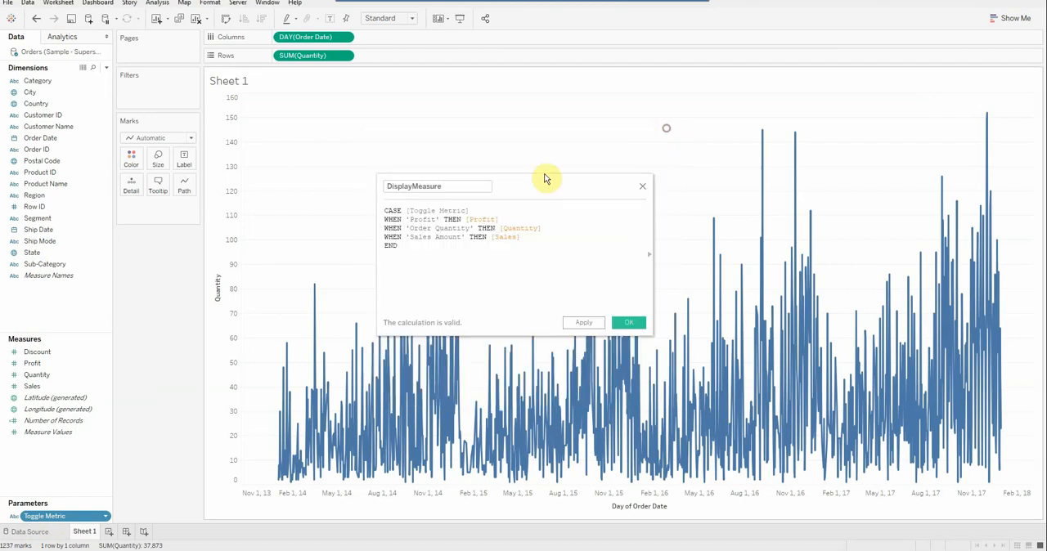
# Show the Toggle Metric parameter control on the sheet and set it to Order Quantity.
pyautogui.rightClick(69, 520)
pyautogui.click(109, 335)
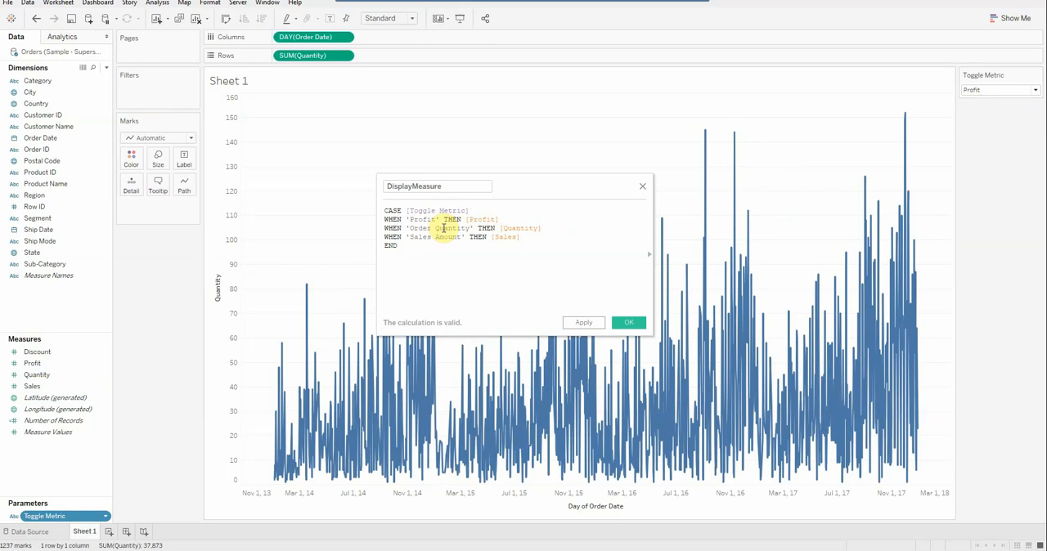
pyautogui.click(1036, 90)
pyautogui.click(1002, 112)
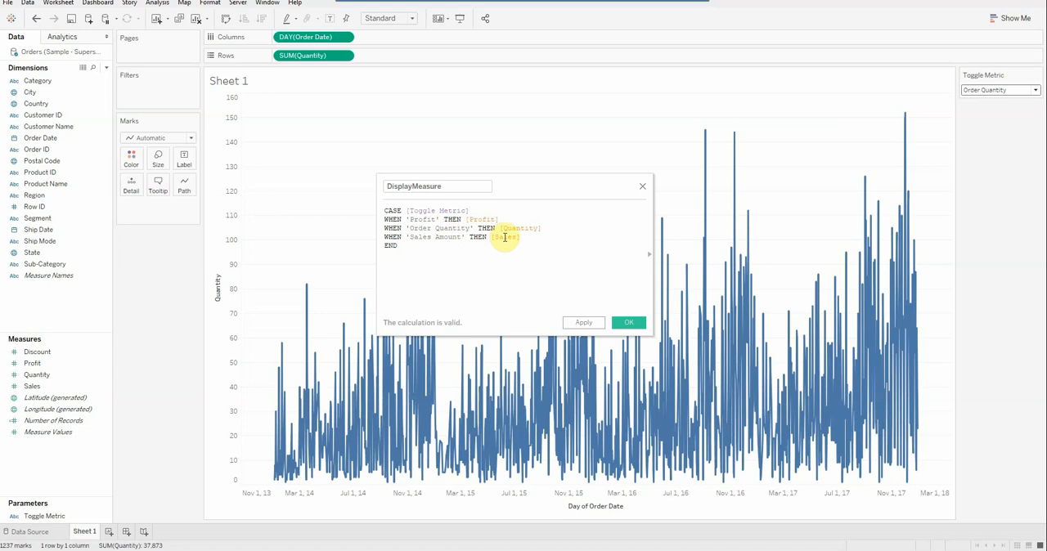
# Save the DisplayMeasure calculated field and replace SUM(Quantity) on Rows with DisplayMeasure.
pyautogui.click(629, 324)
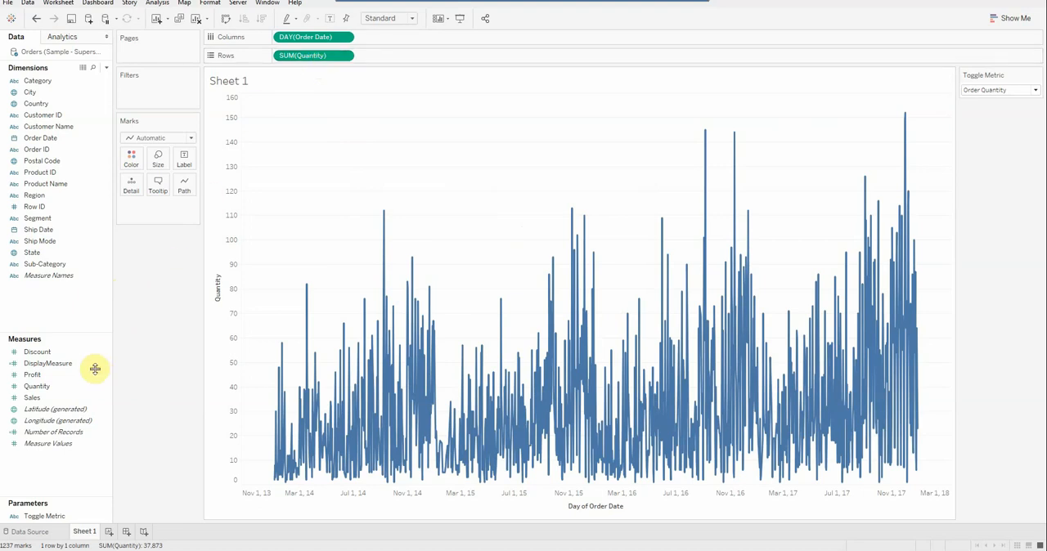
pyautogui.click(52, 366)
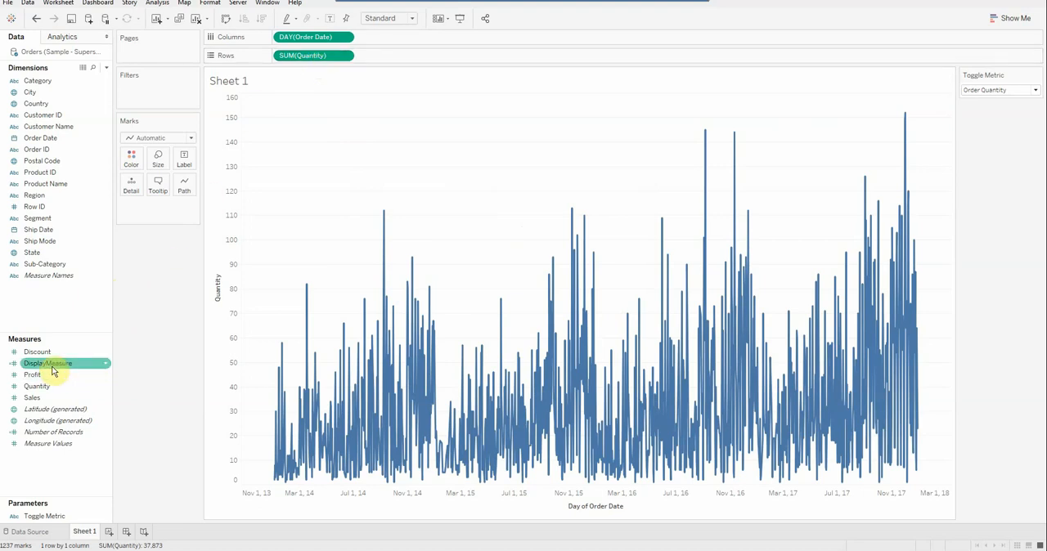
pyautogui.click(59, 364)
pyautogui.moveTo(59, 368); pyautogui.dragTo(310, 60)
pyautogui.moveTo(309, 59); pyautogui.dragTo(308, 58)
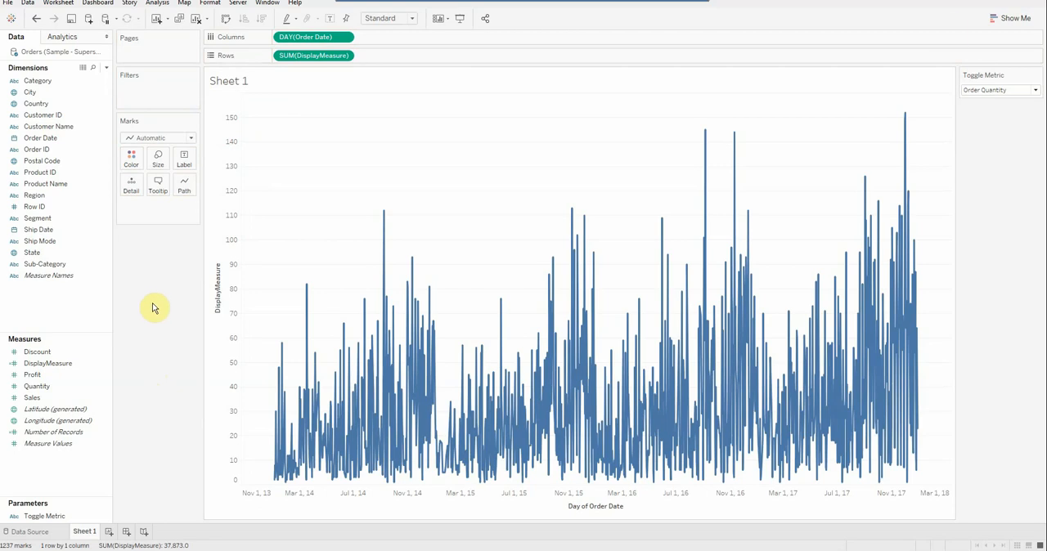
# Test the chart by switching the Toggle Metric parameter to Profit and to Sales Amount.
pyautogui.click(1035, 91)
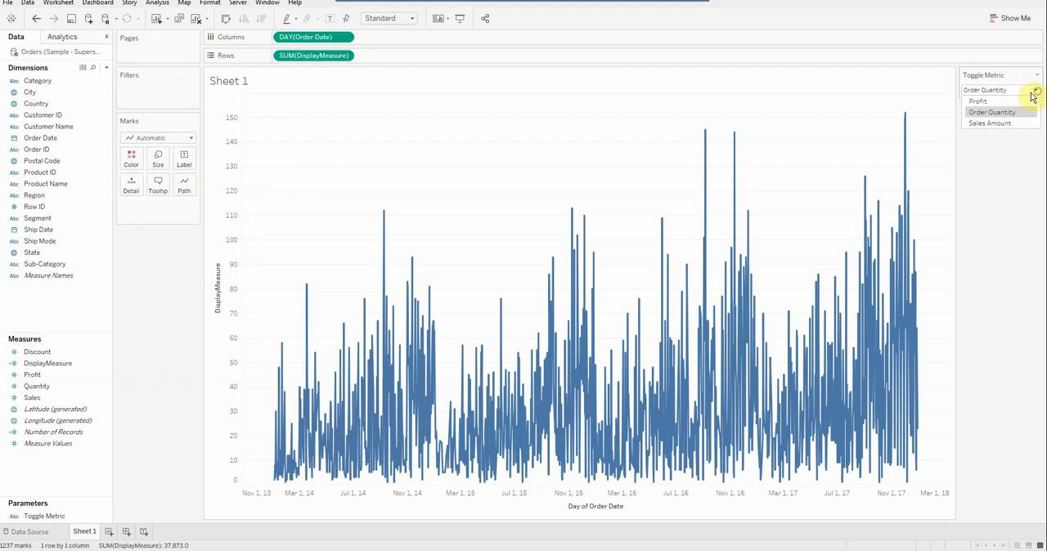
pyautogui.click(1005, 102)
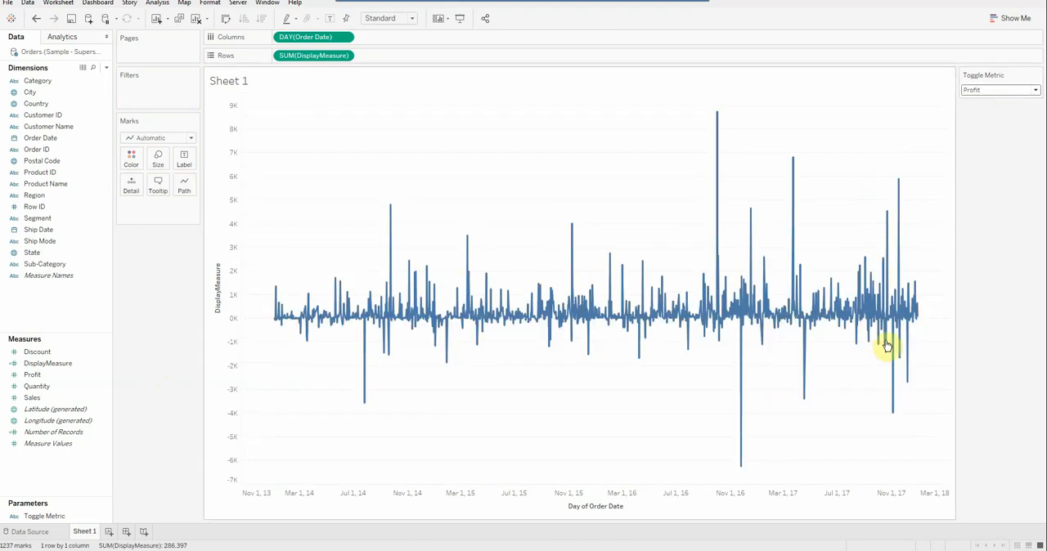
pyautogui.click(1036, 90)
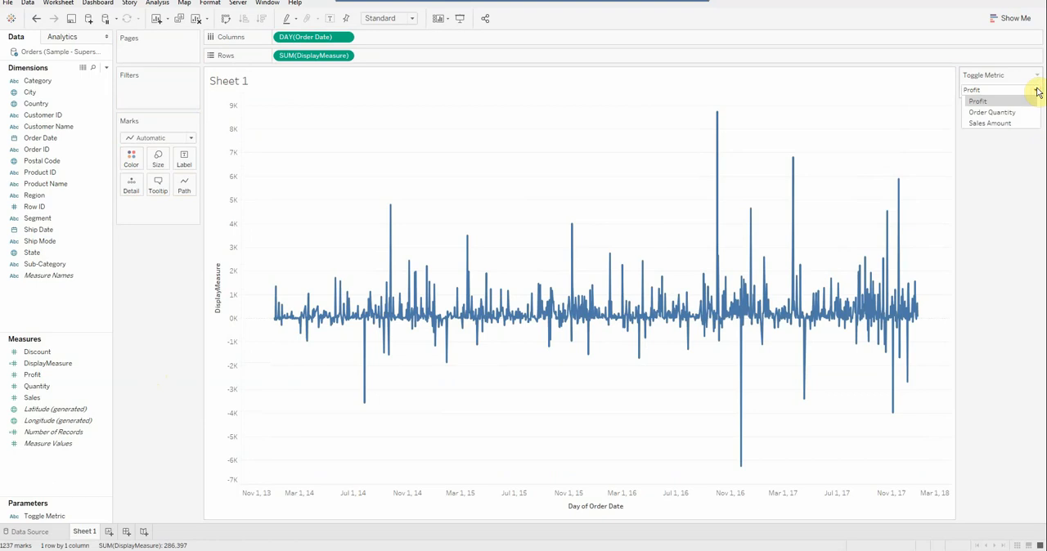
pyautogui.click(1008, 124)
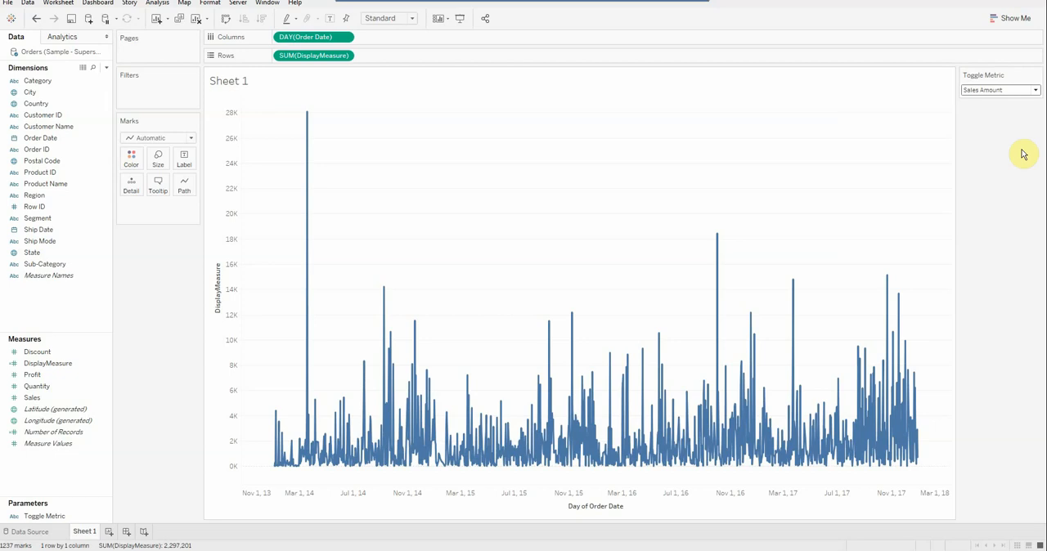
pyautogui.click(1036, 92)
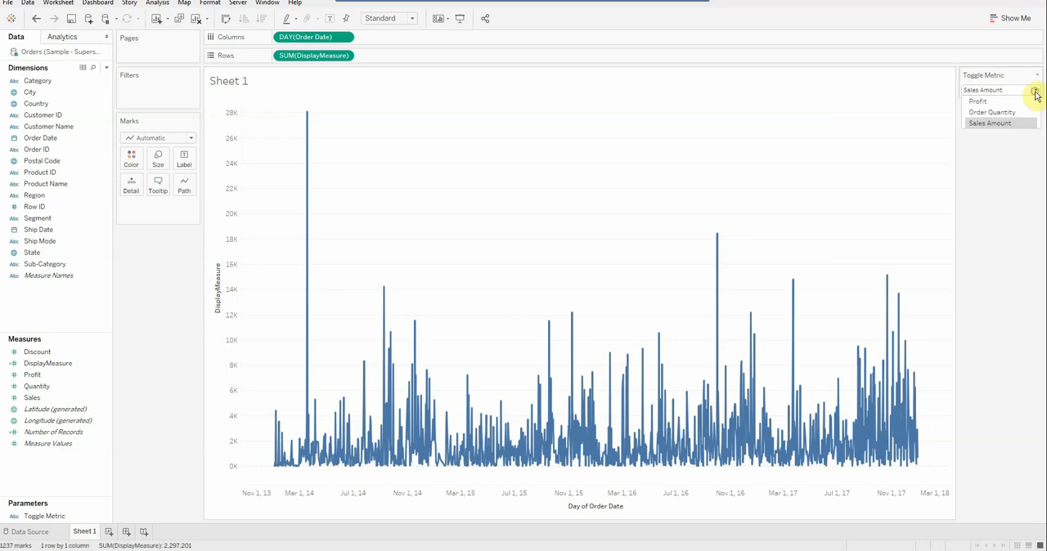
pyautogui.click(1036, 92)
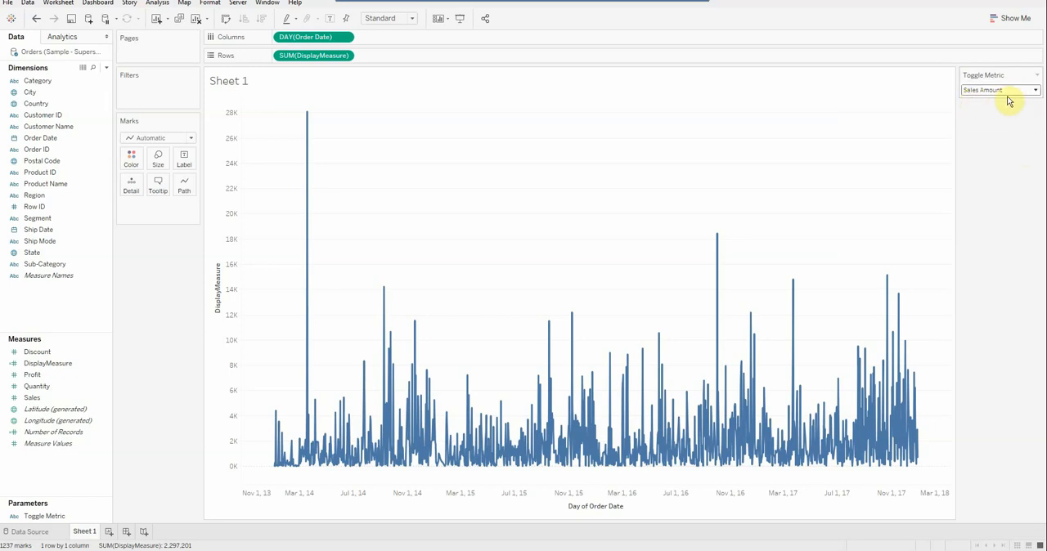
# Review the DisplayMeasure formula's branches against the Toggle Metric options, with the parameter switched to Order Quantity.
pyautogui.click(46, 518)
pyautogui.click(46, 363)
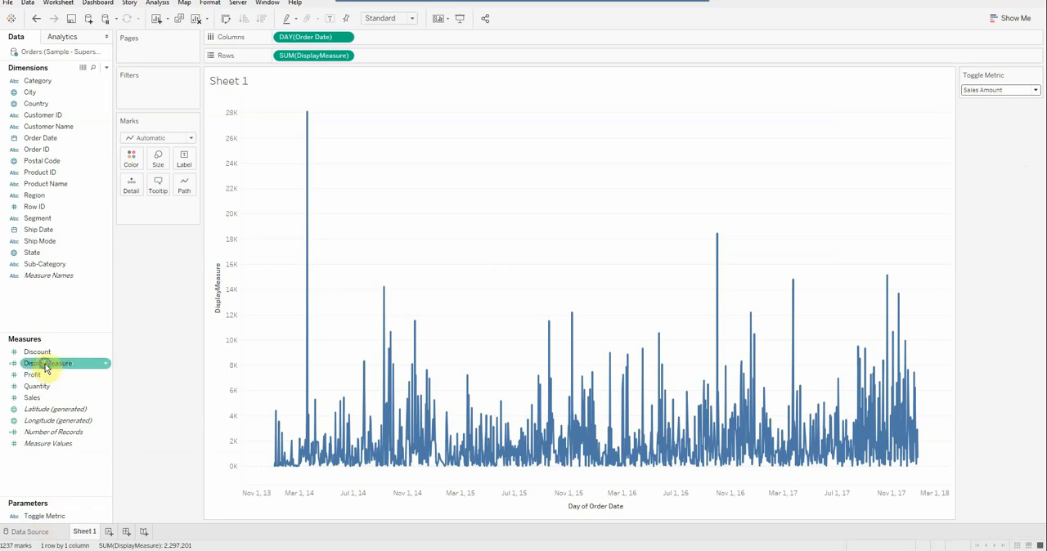
pyautogui.rightClick(46, 363)
pyautogui.click(70, 168)
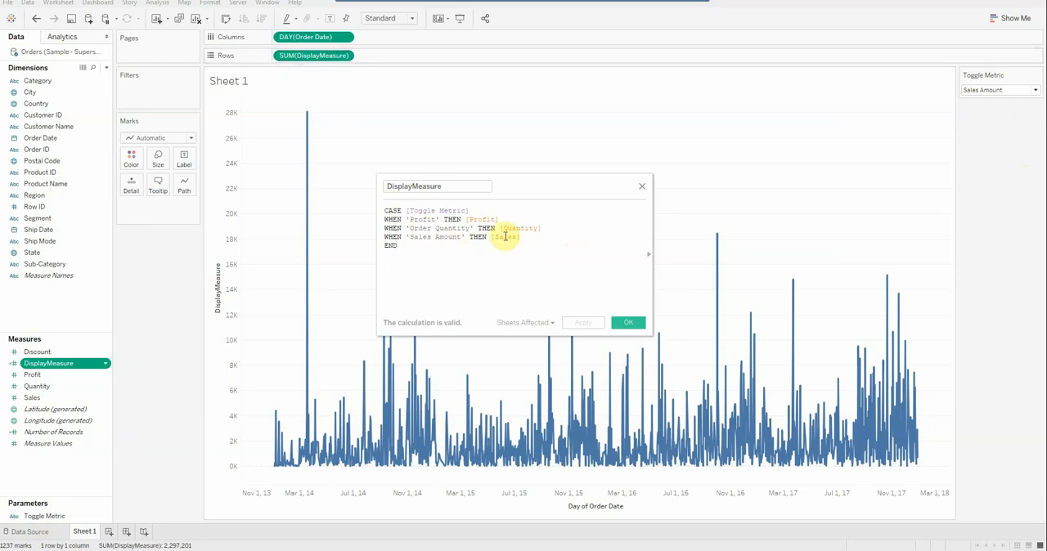
pyautogui.click(1036, 90)
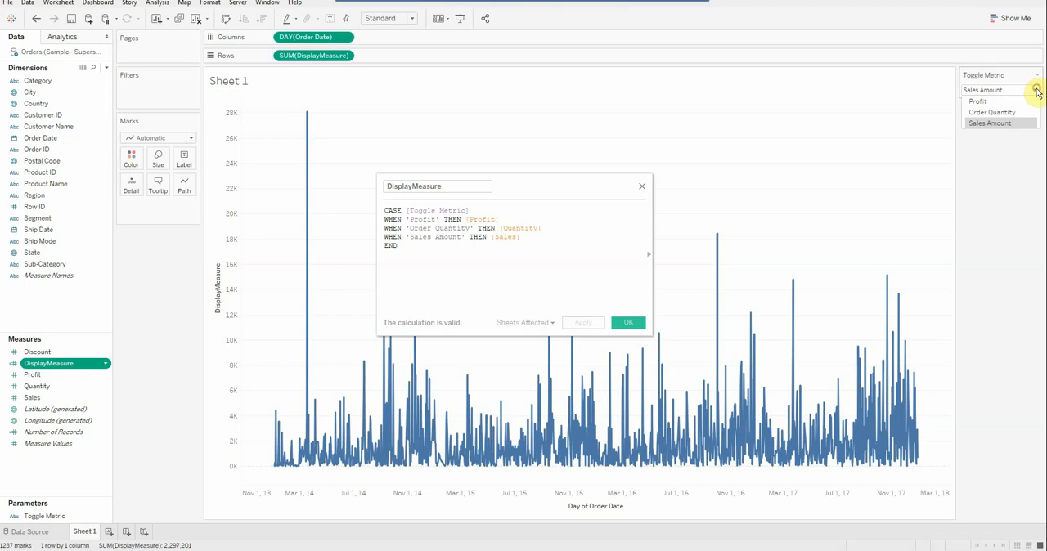
pyautogui.click(1002, 118)
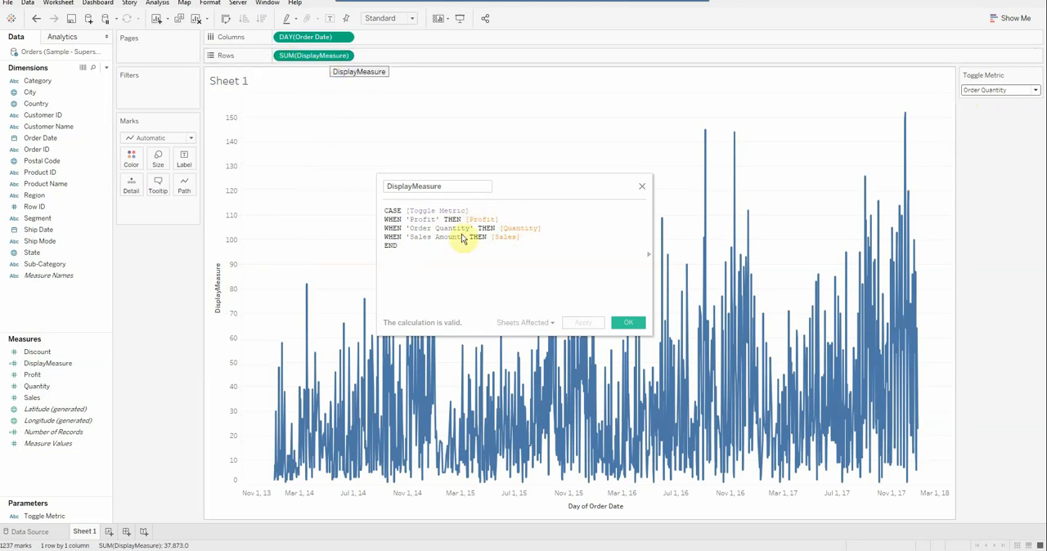
pyautogui.click(627, 322)
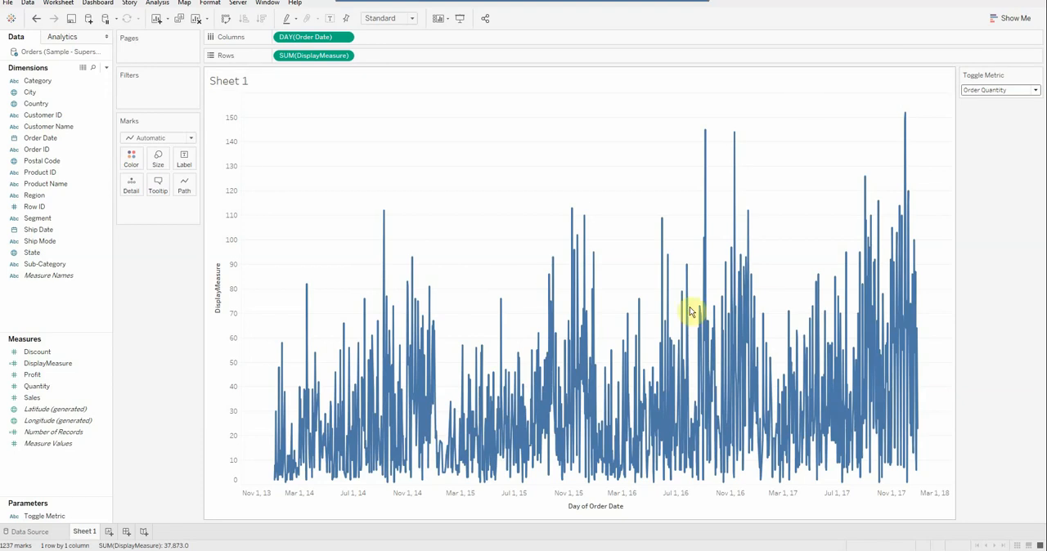
# Cycle the Toggle Metric parameter through Profit, Order Quantity and Sales Amount to check the chart for each measure.
pyautogui.click(1034, 92)
pyautogui.click(997, 99)
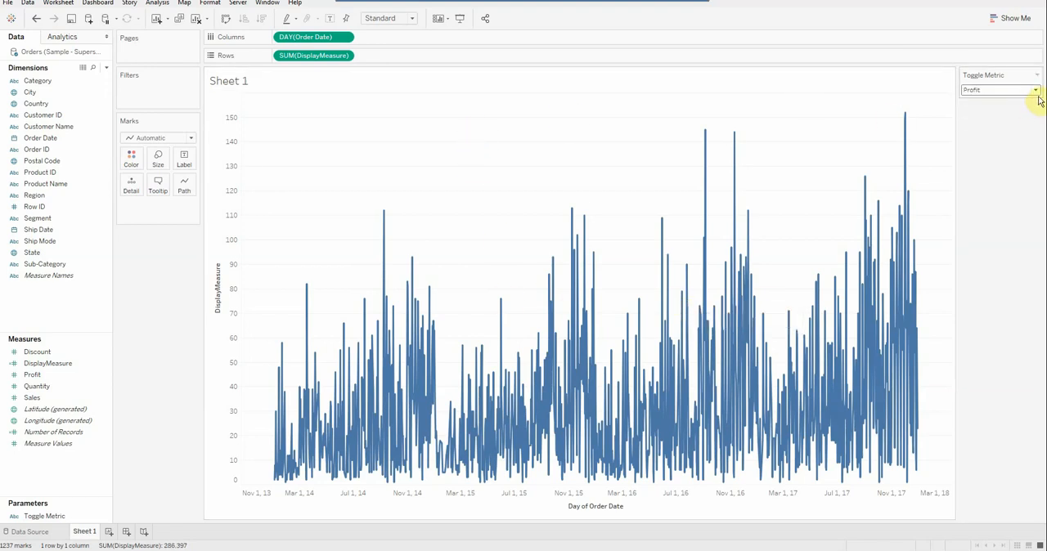
pyautogui.click(1035, 91)
pyautogui.click(1001, 110)
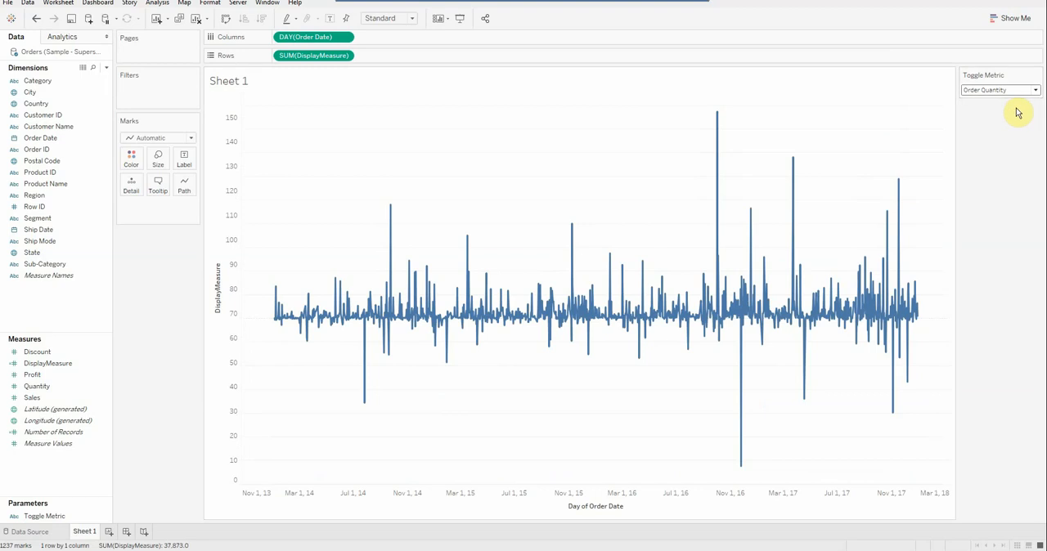
pyautogui.click(1036, 92)
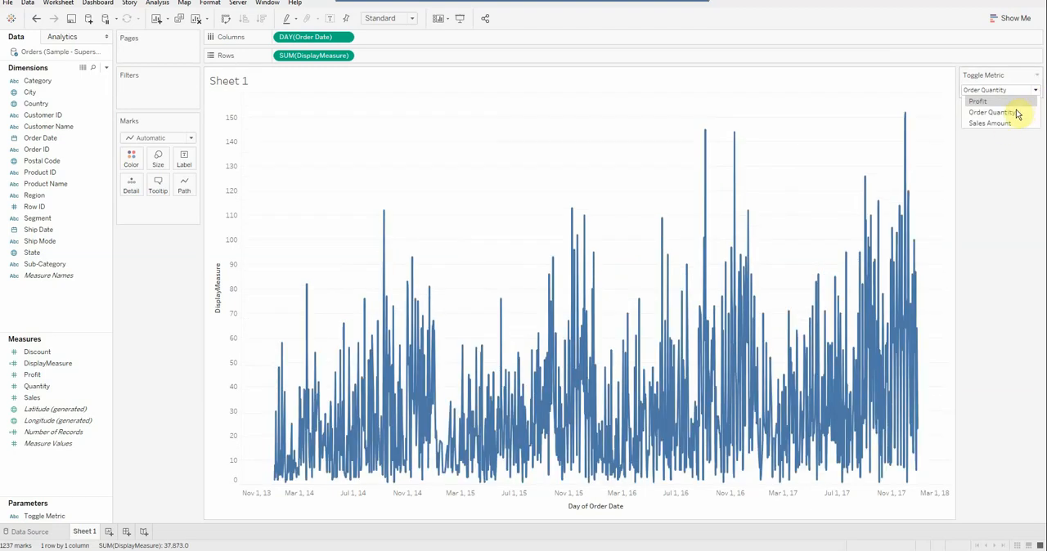
pyautogui.click(1008, 121)
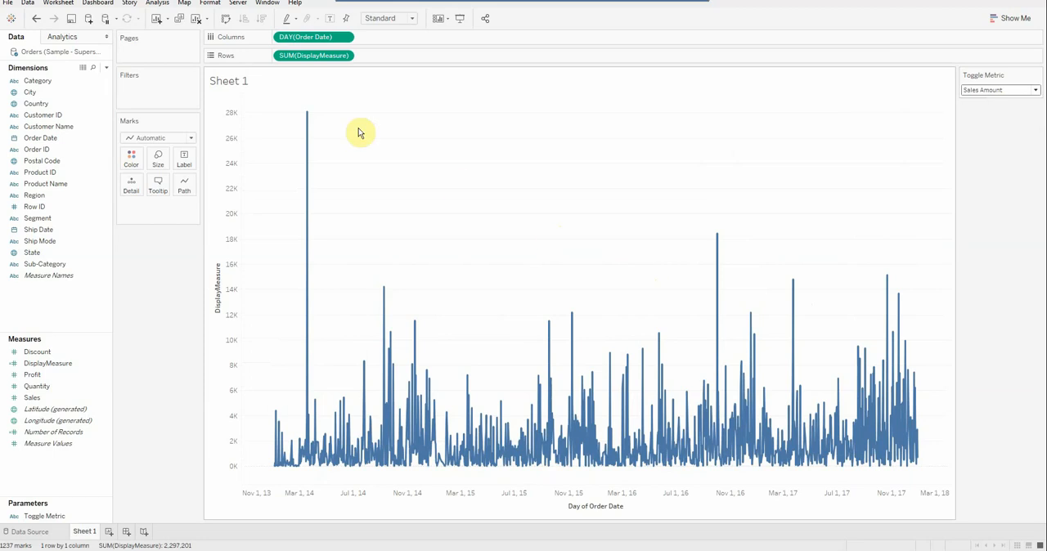
# Replace the sheet name in the chart title with the Toggle Metric parameter field.
pyautogui.doubleClick(301, 85)
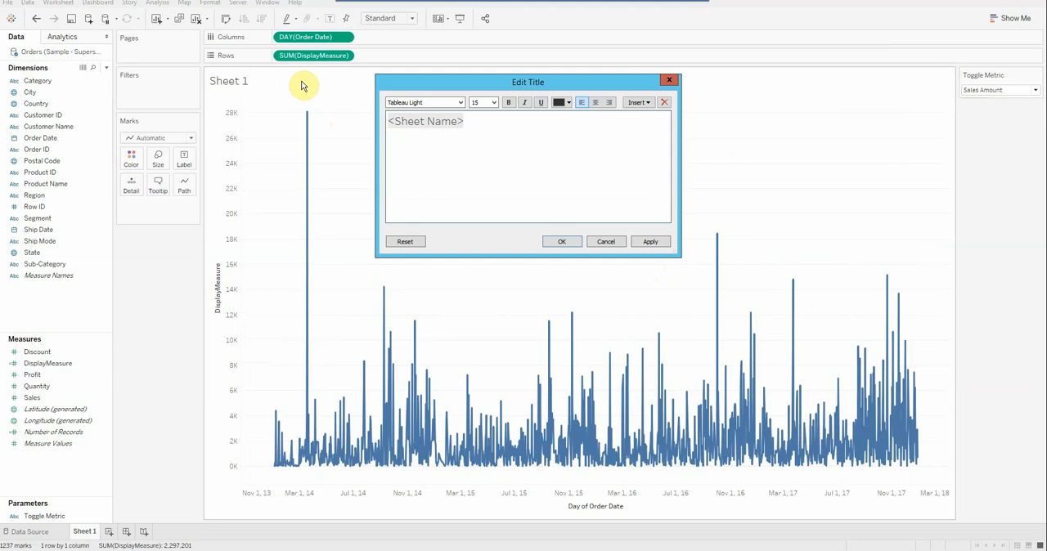
pyautogui.click(487, 125)
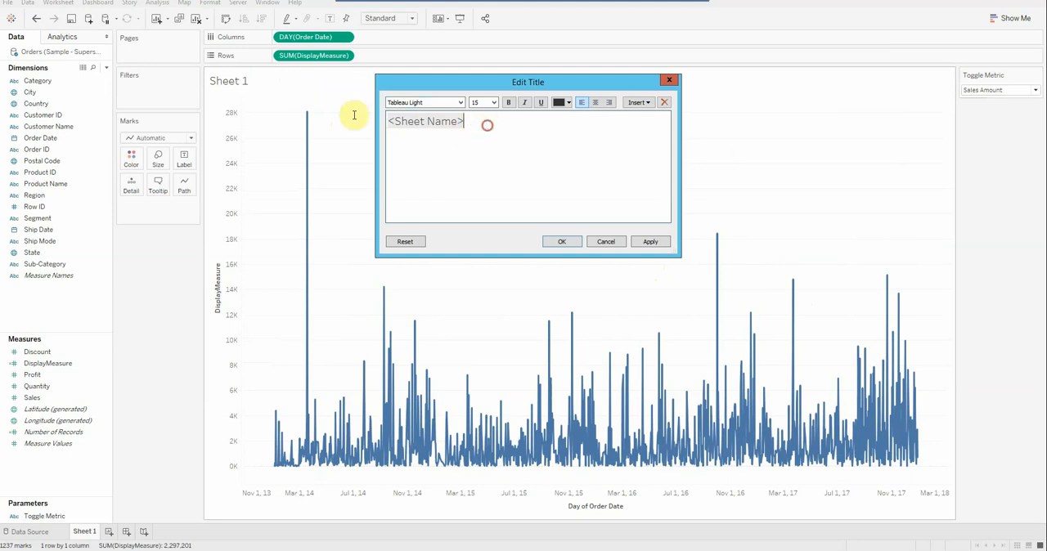
pyautogui.moveTo(355, 114); pyautogui.dragTo(319, 117)
pyautogui.press('BackSpace')
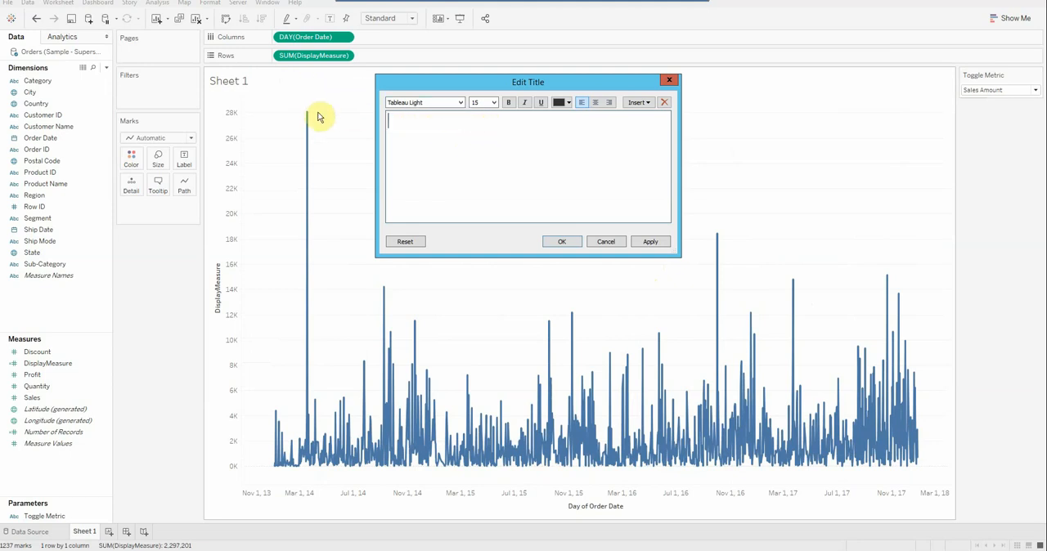
pyautogui.click(639, 102)
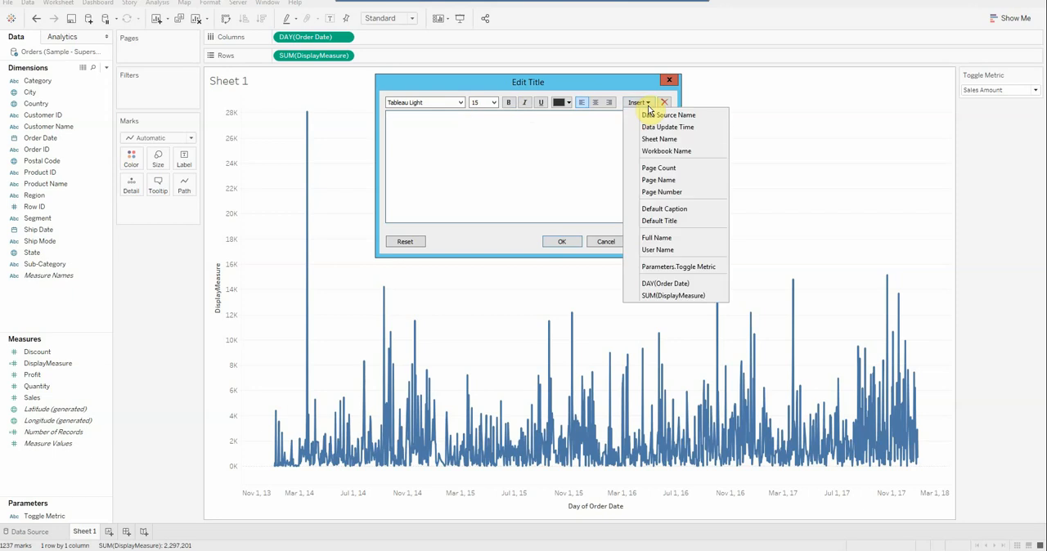
pyautogui.click(685, 268)
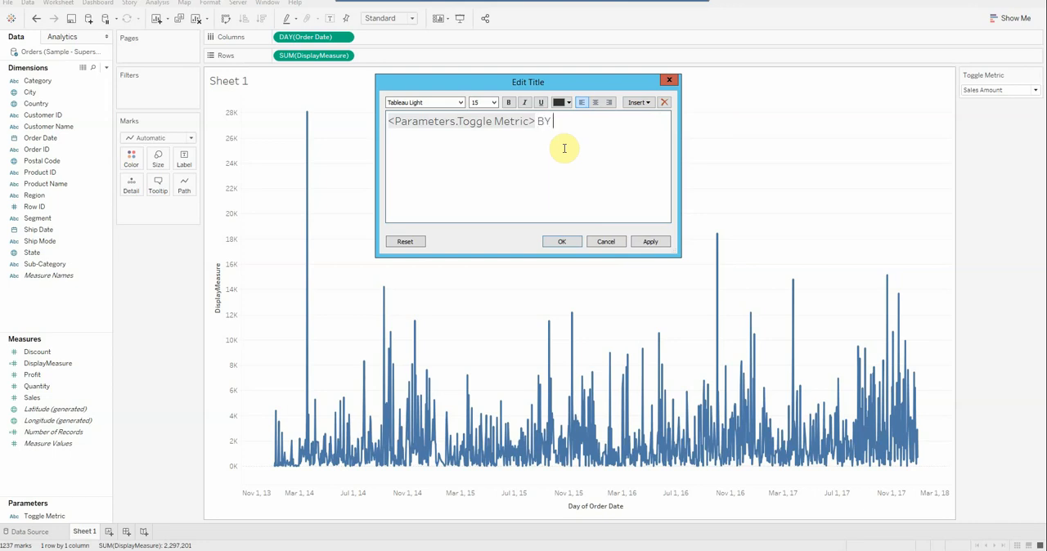
# Complete the title with the text "By Day" after the parameter field, and set Toggle Metric to Profit.
pyautogui.press('BackSpace')
pyautogui.press('BackSpace')
pyautogui.press('capslock')
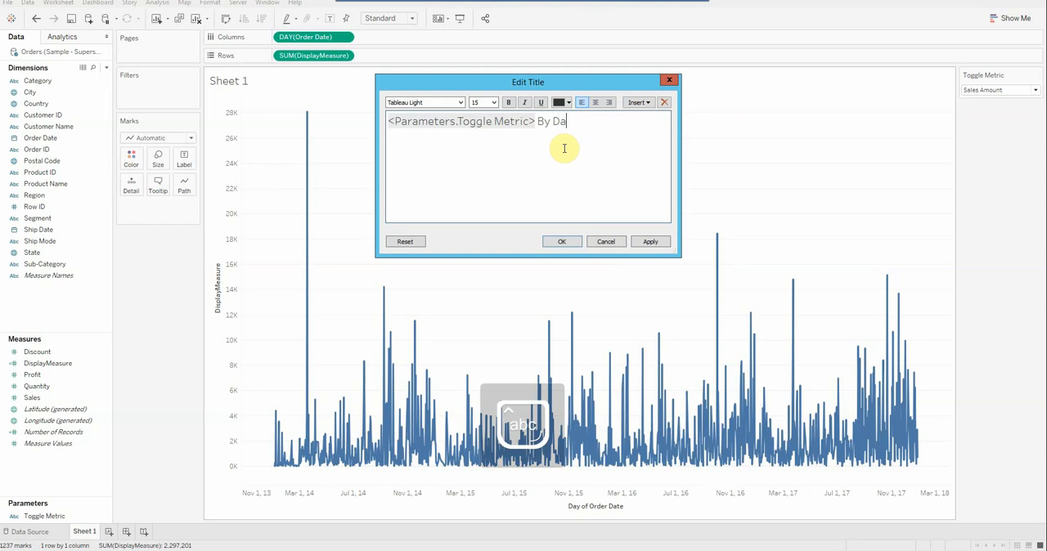
pyautogui.click(562, 241)
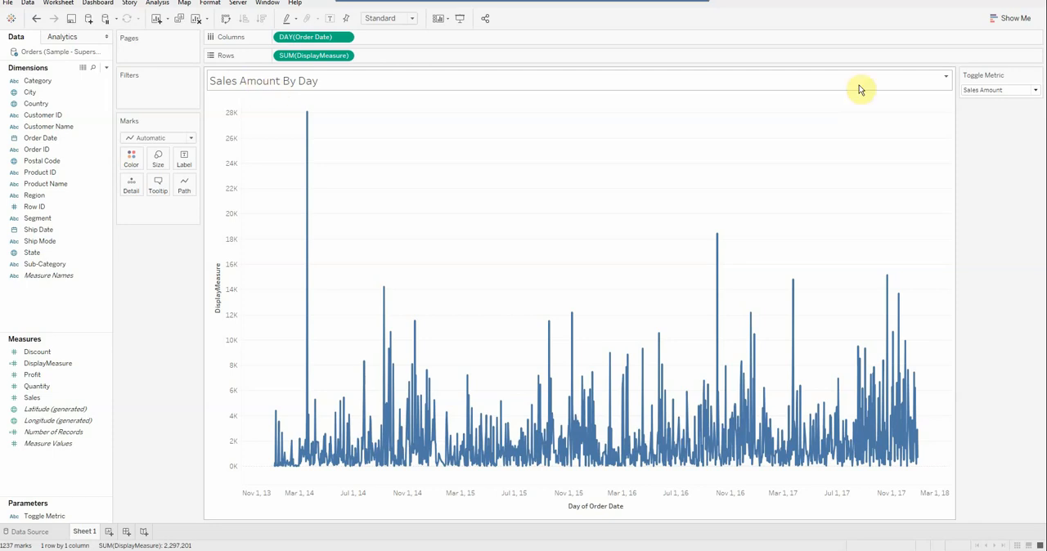
pyautogui.click(1035, 92)
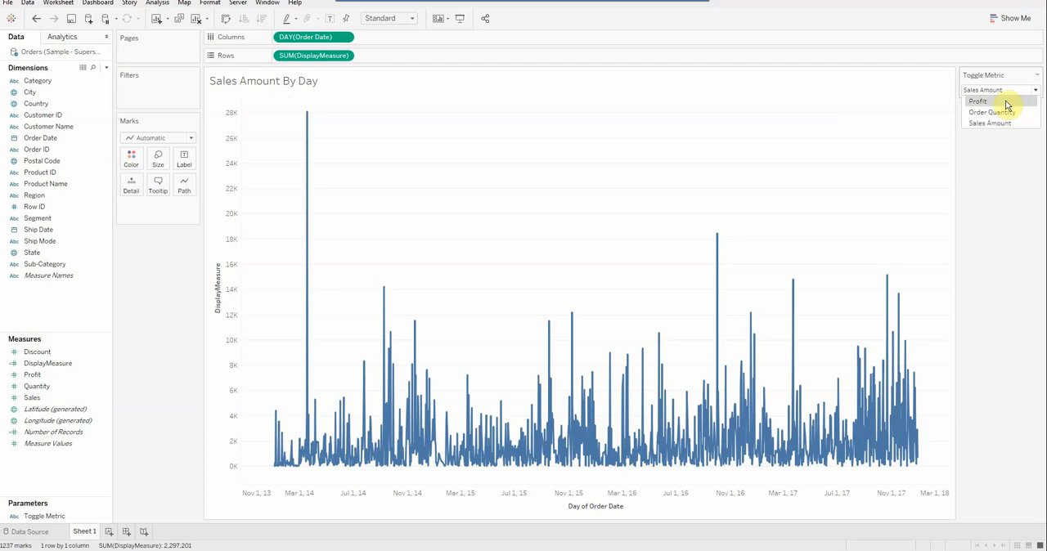
pyautogui.click(1007, 101)
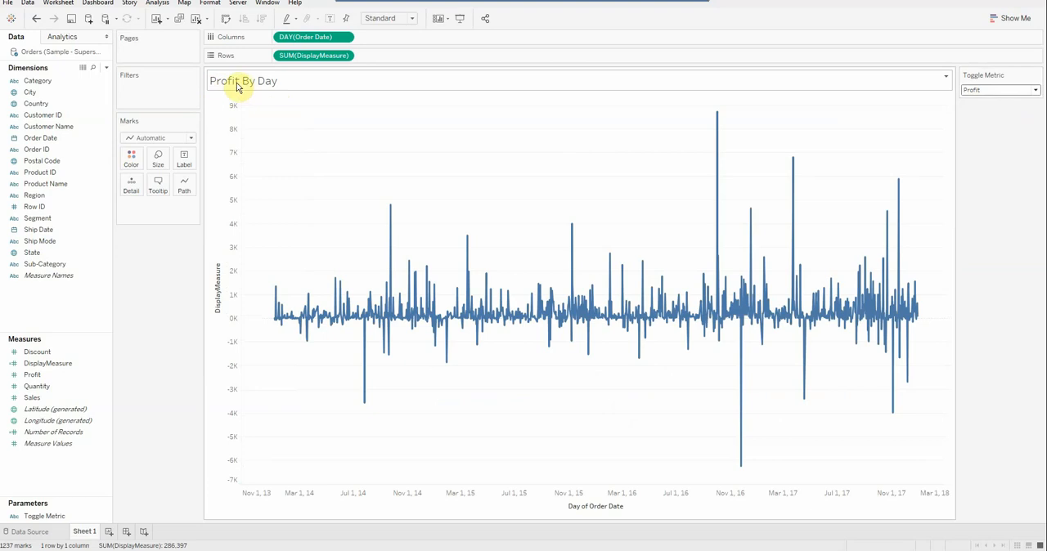
# Center the whole chart title and make it bold.
pyautogui.doubleClick(307, 78)
pyautogui.moveTo(612, 121); pyautogui.dragTo(385, 121)
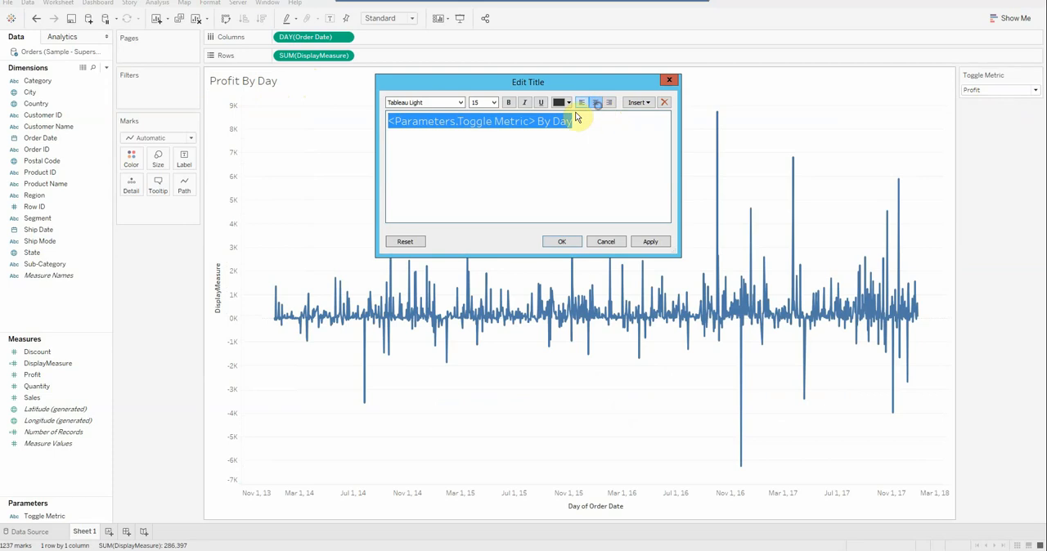
pyautogui.click(596, 103)
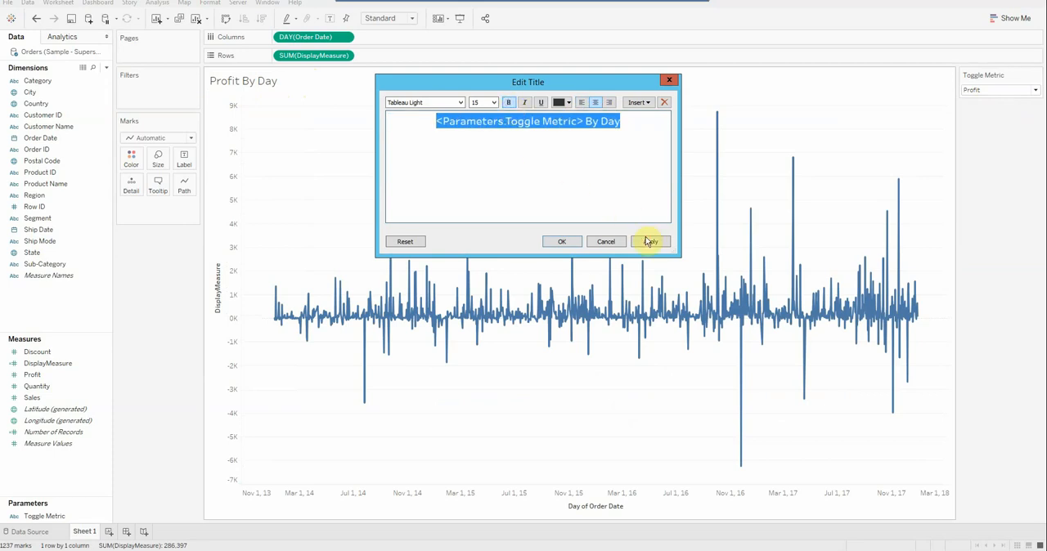
pyautogui.click(561, 242)
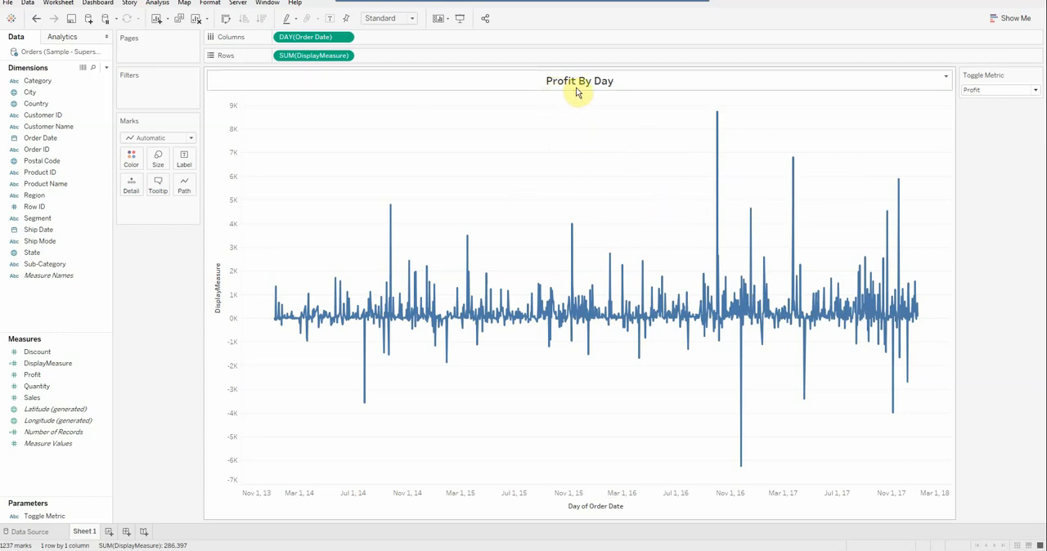
# Check the dynamic title by switching Toggle Metric to Order Quantity and finally to Sales Amount.
pyautogui.click(1032, 90)
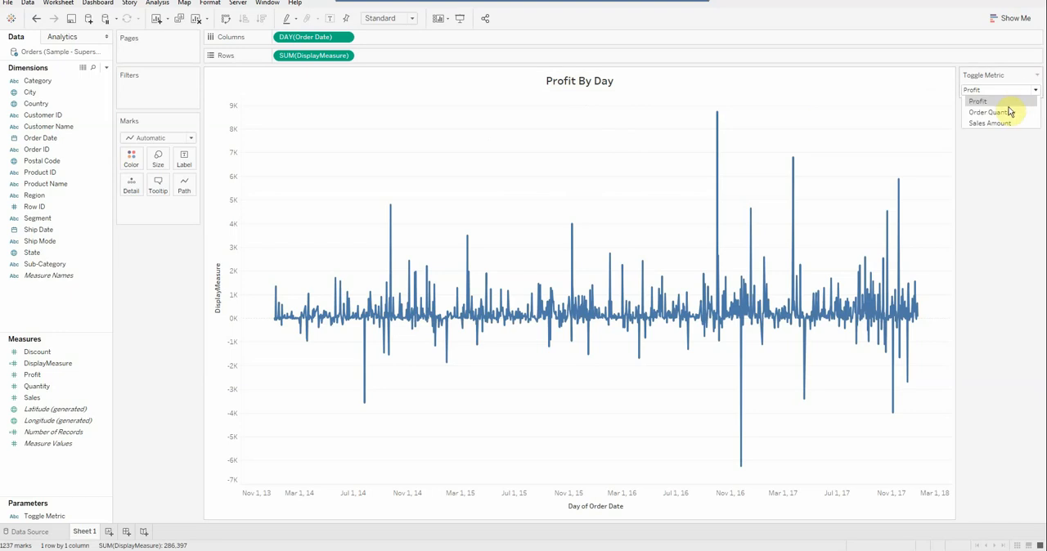
pyautogui.click(1006, 112)
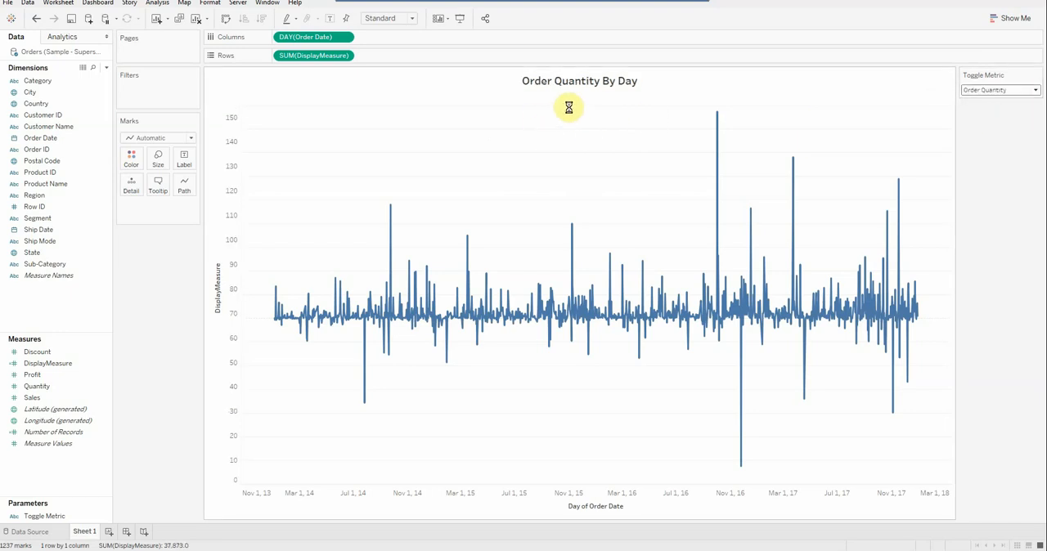
pyautogui.click(1037, 91)
pyautogui.click(992, 124)
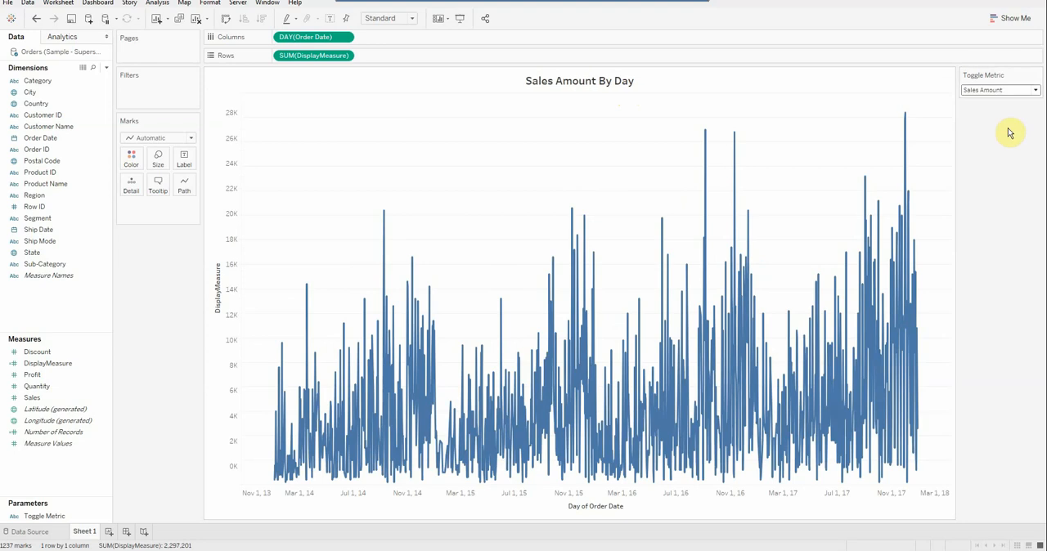